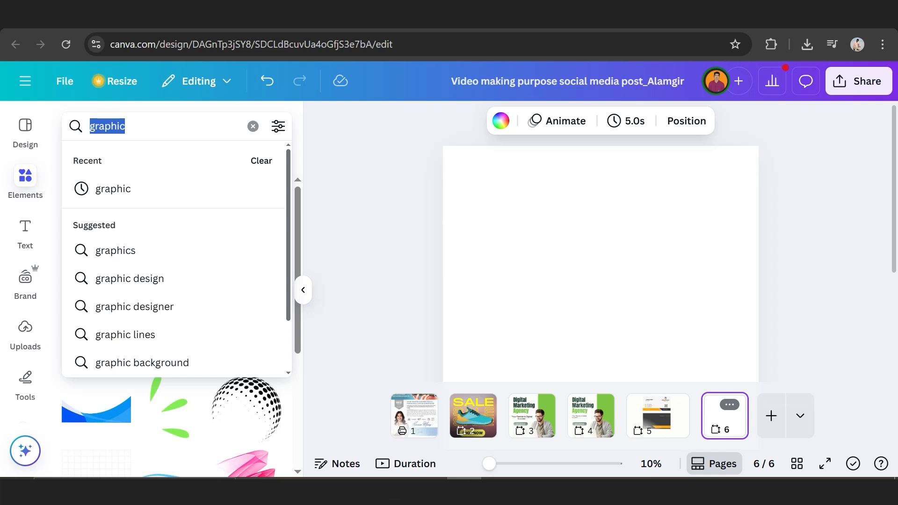
# - Find a "vintage sunset" graphic, add the round red-to-green striped sunset to the blank page, enlarge it and centre it horizontally
pyautogui.write('vint')
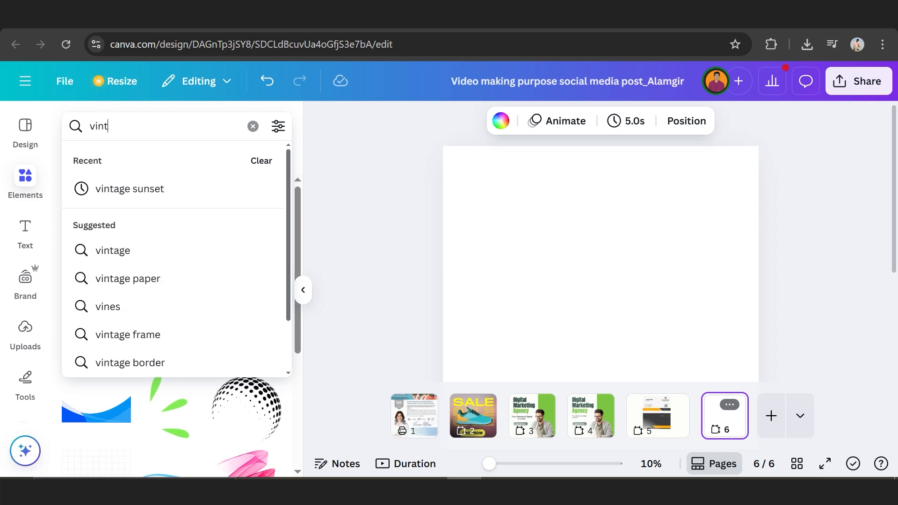
pyautogui.write('age sunset')
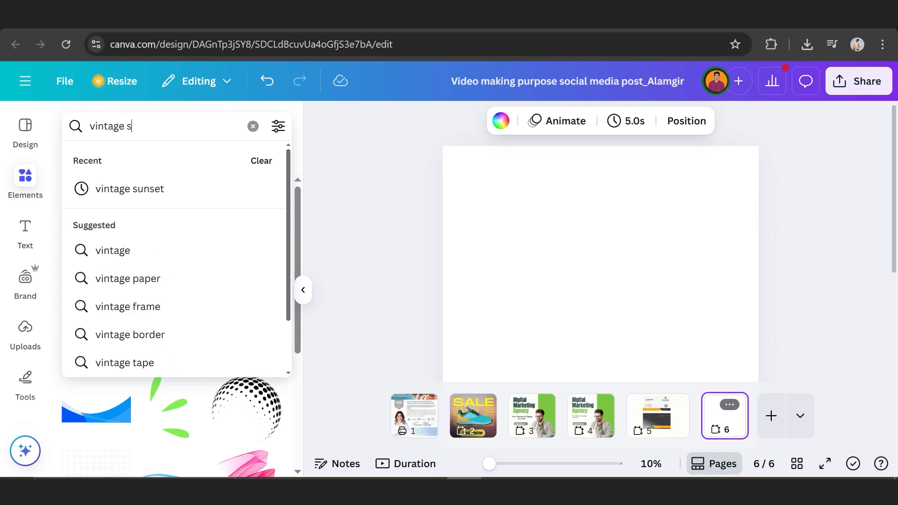
pyautogui.press('Return')
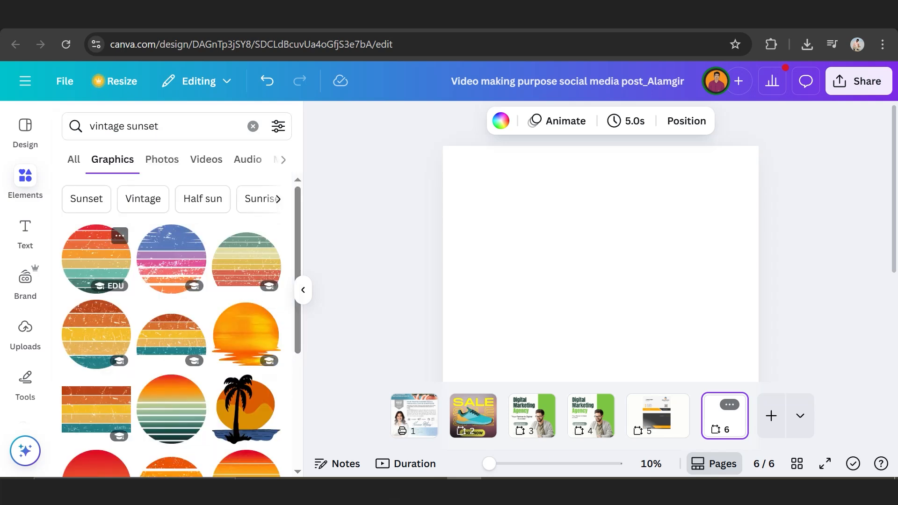
pyautogui.click(96, 258)
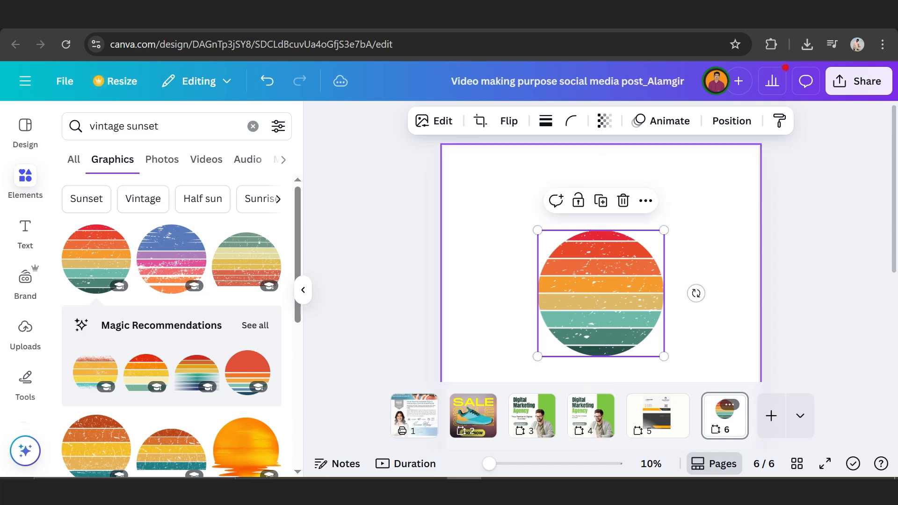
pyautogui.moveTo(663, 356); pyautogui.dragTo(706, 398)
pyautogui.moveTo(636, 318); pyautogui.dragTo(616, 286)
# - Search the elements for "trees" and add the black pine tree silhouette graphic to the page
pyautogui.click(253, 126)
pyautogui.write('trees')
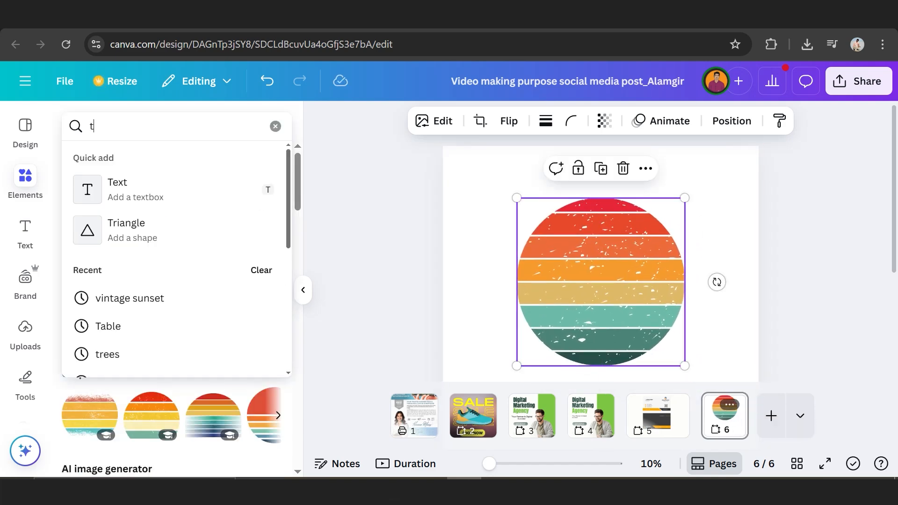
pyautogui.press('Return')
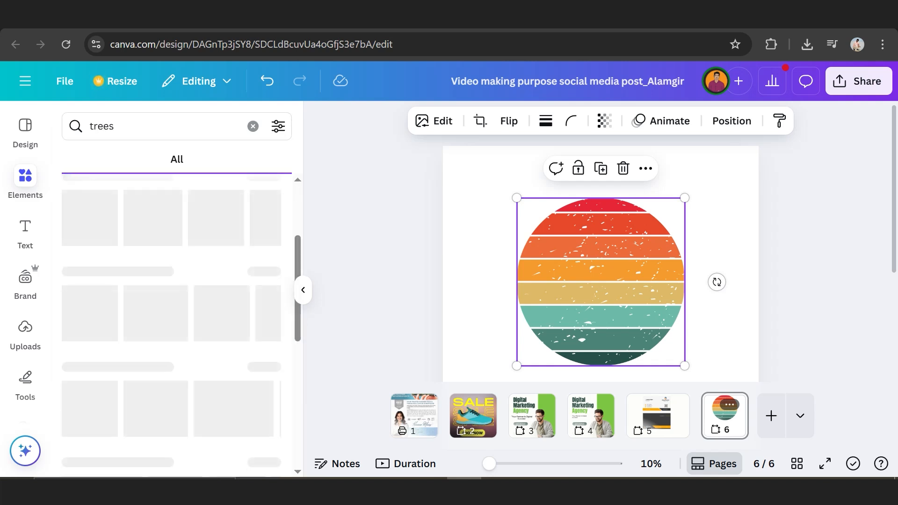
pyautogui.scroll(-3, 176, 325)
pyautogui.scroll(-6, 177, 325)
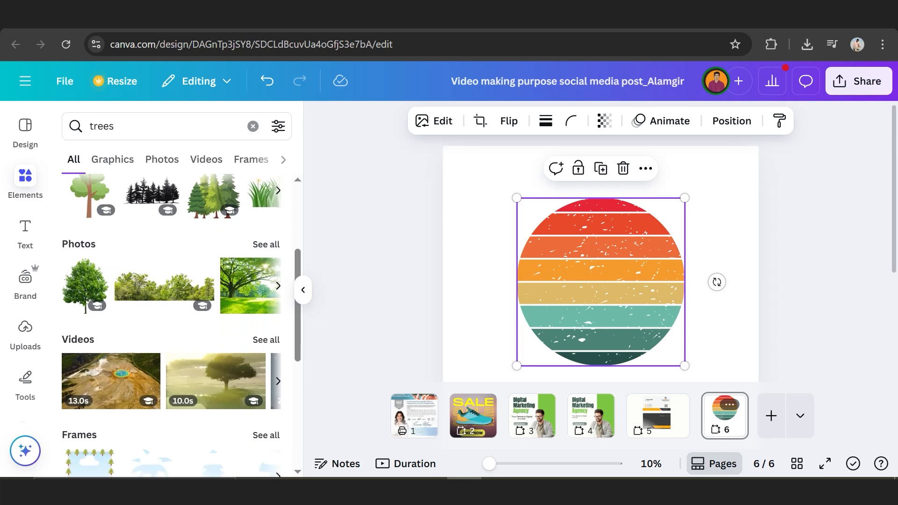
pyautogui.scroll(7, 177, 325)
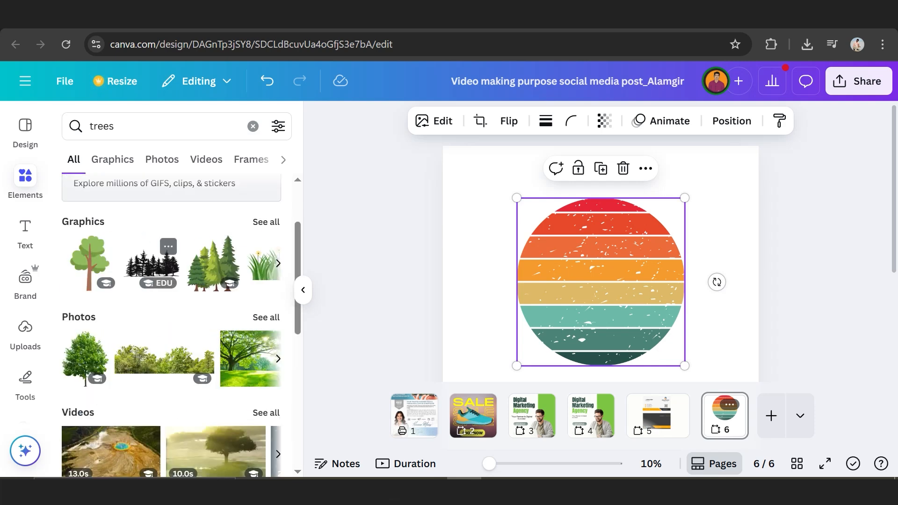
pyautogui.click(152, 262)
# - Enlarge the pine tree silhouettes to about the sunset's width and align them along its lower edge
pyautogui.moveTo(601, 334); pyautogui.dragTo(594, 319)
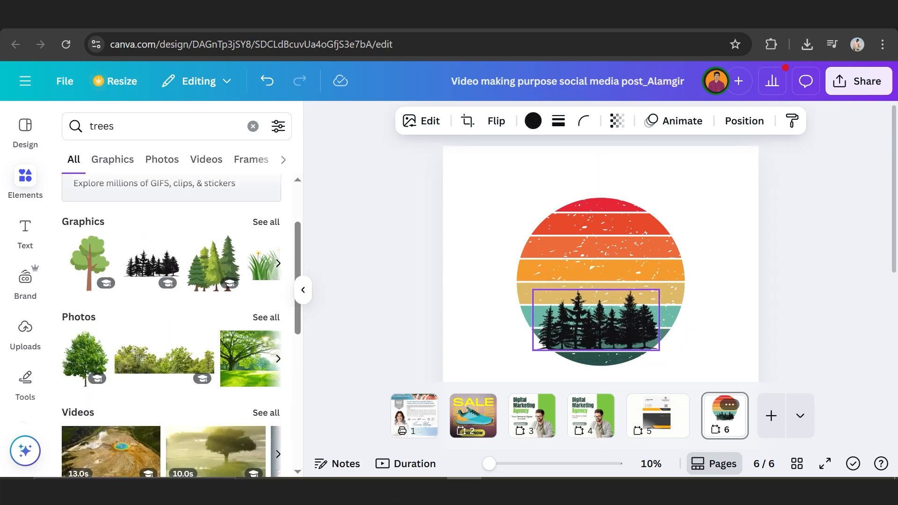
pyautogui.moveTo(657, 350); pyautogui.dragTo(698, 369)
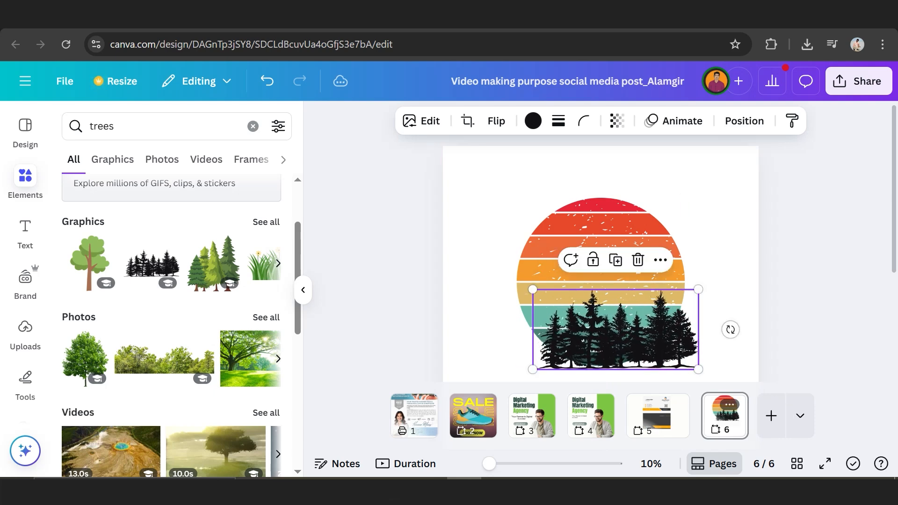
pyautogui.moveTo(626, 339); pyautogui.dragTo(610, 335)
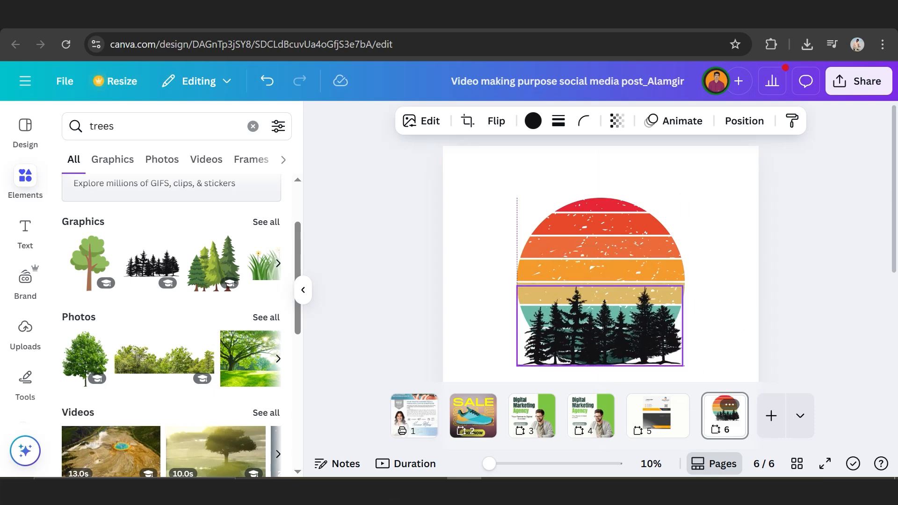
pyautogui.click(374, 234)
# - Search the elements for "ice mountain" and show all the graphics found
pyautogui.click(163, 126)
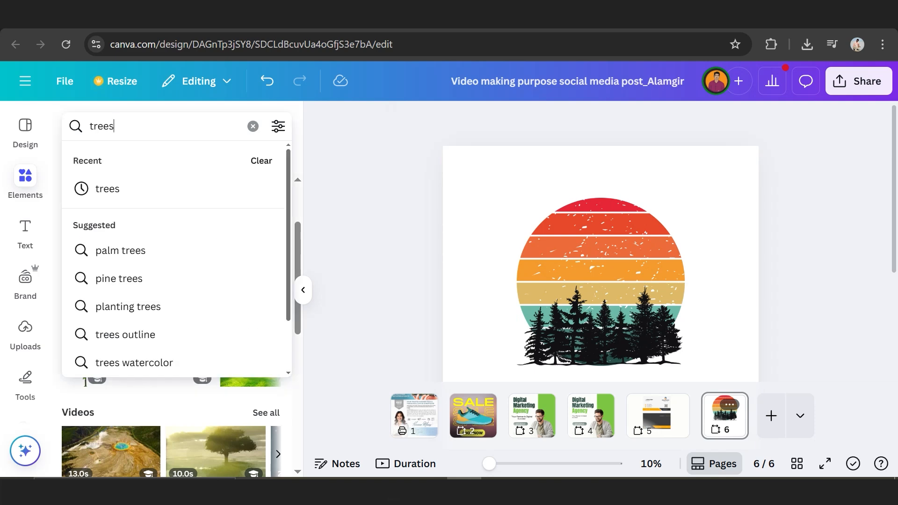
pyautogui.write('ice')
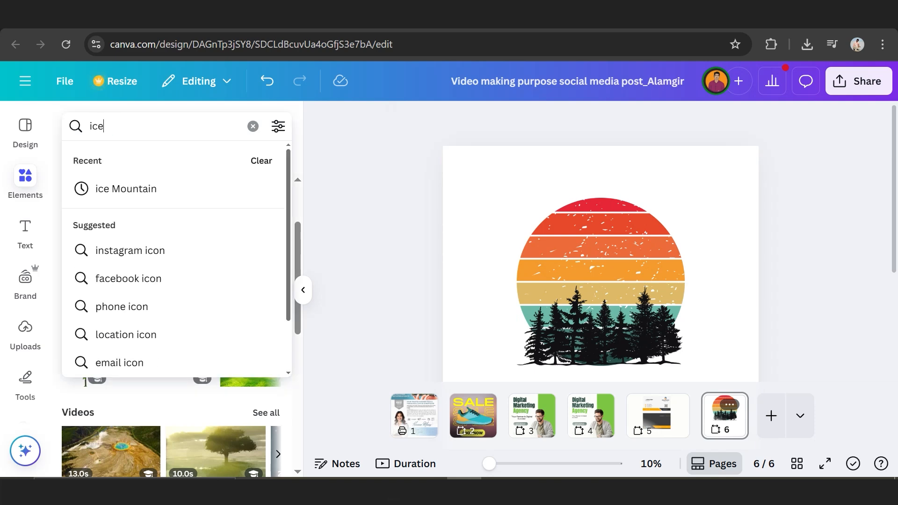
pyautogui.write(' mountain')
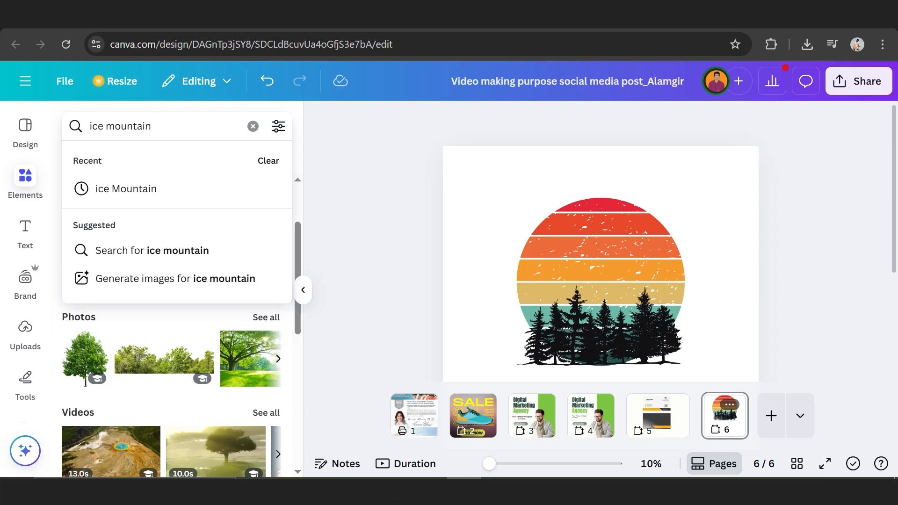
pyautogui.press('Return')
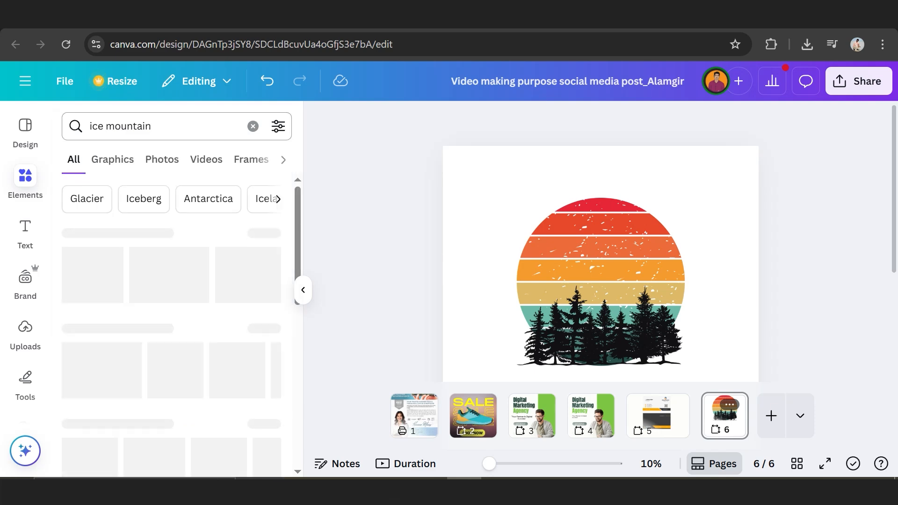
pyautogui.scroll(-2, 196, 299)
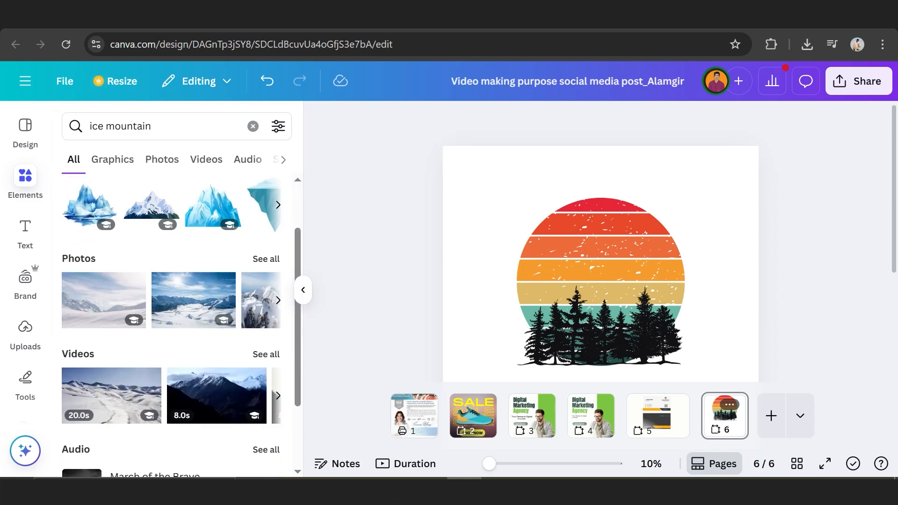
pyautogui.scroll(2, 197, 299)
pyautogui.click(265, 233)
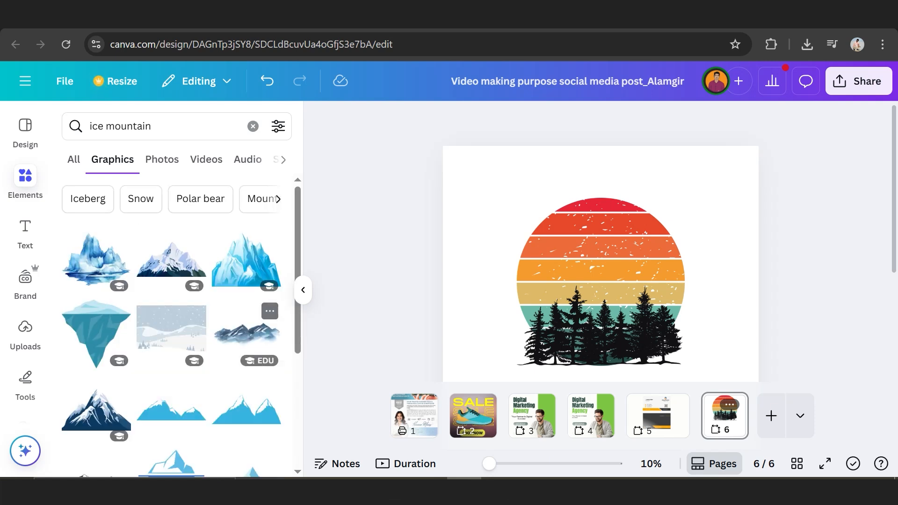
# - Add the grey-green snow-capped mountain graphic from the "ice mountain" results to the page
pyautogui.scroll(-2, 171, 327)
pyautogui.scroll(-2, 246, 269)
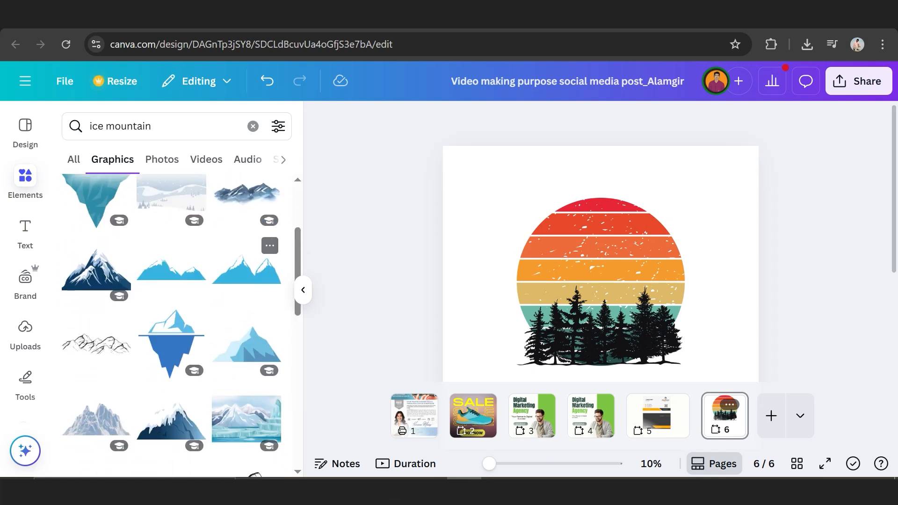
pyautogui.scroll(-4, 246, 269)
pyautogui.scroll(-4, 247, 269)
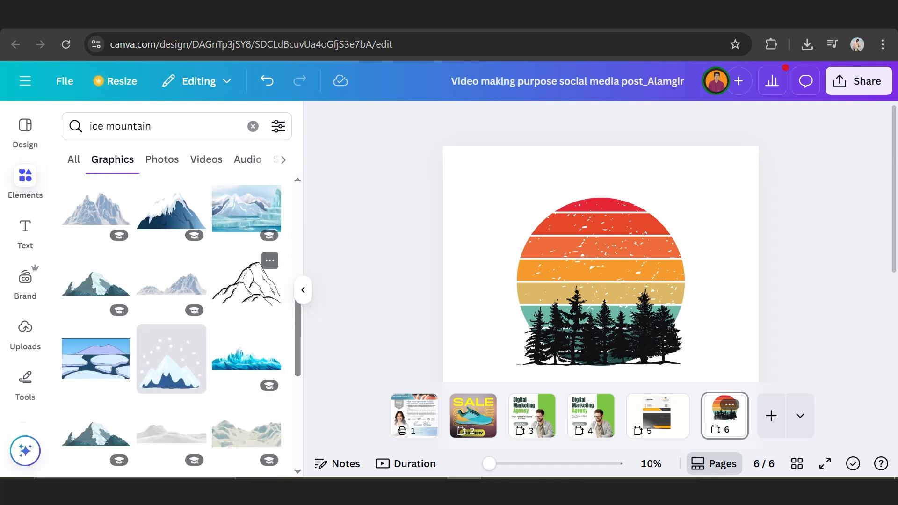
pyautogui.scroll(-2, 247, 269)
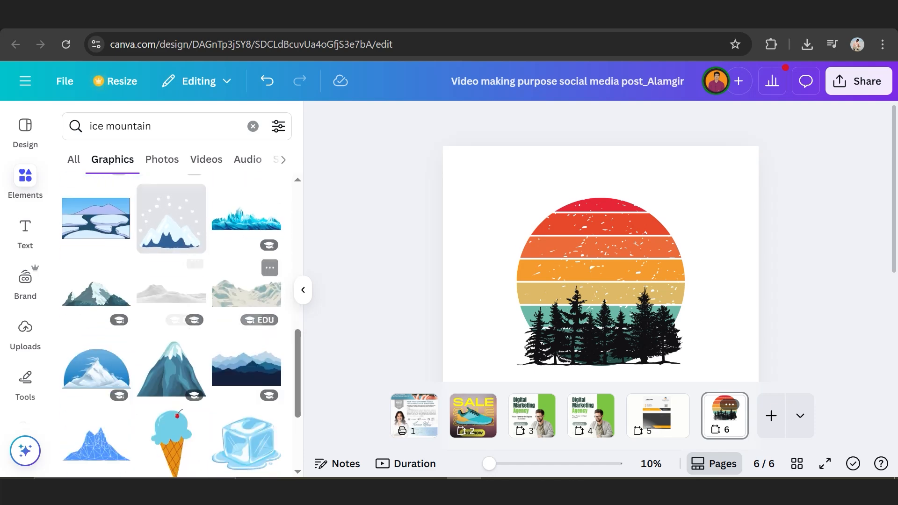
pyautogui.click(96, 292)
# - Extend the mountain's top edge slightly and move the mountain down to uncover the trees in front of the sunset
pyautogui.moveTo(600, 322); pyautogui.dragTo(601, 313)
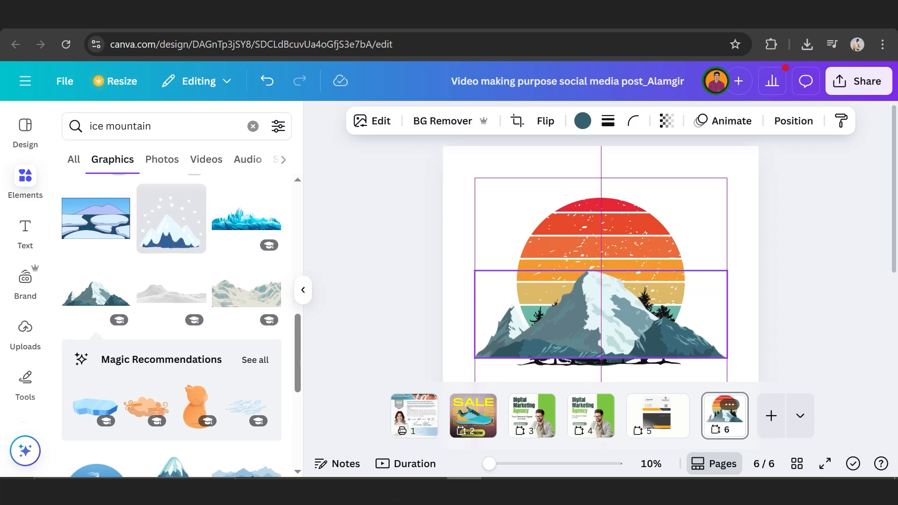
pyautogui.moveTo(601, 314); pyautogui.dragTo(601, 314)
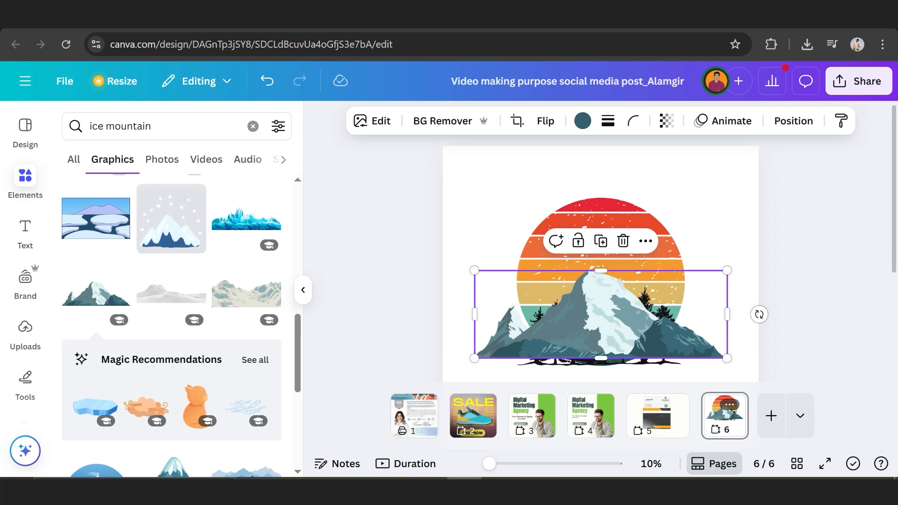
pyautogui.press('Escape')
pyautogui.click(601, 322)
pyautogui.moveTo(600, 321)
pyautogui.mouseDown()
pyautogui.moveTo(606, 350)
pyautogui.moveTo(592, 356)
pyautogui.moveTo(608, 336)
pyautogui.mouseUp()
pyautogui.press('Escape')
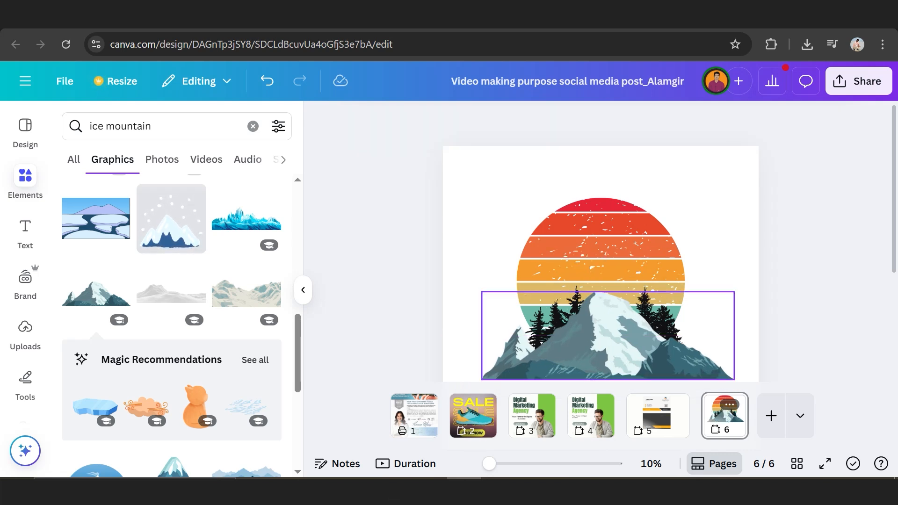
pyautogui.click(608, 329)
pyautogui.moveTo(608, 292); pyautogui.dragTo(608, 282)
pyautogui.click(720, 252)
pyautogui.moveTo(608, 328); pyautogui.dragTo(608, 362)
pyautogui.click(720, 280)
# - Bring the pine tree silhouettes to the front, above the mountain
pyautogui.click(645, 304)
pyautogui.rightClick(645, 305)
pyautogui.moveTo(662, 238)
pyautogui.click(607, 266)
pyautogui.click(722, 281)
# - Move the mountain up behind the trees so it covers the lower part of the sunset
pyautogui.scroll(-1, 678, 300)
pyautogui.moveTo(613, 319); pyautogui.dragTo(583, 265)
pyautogui.scroll(2, 600, 258)
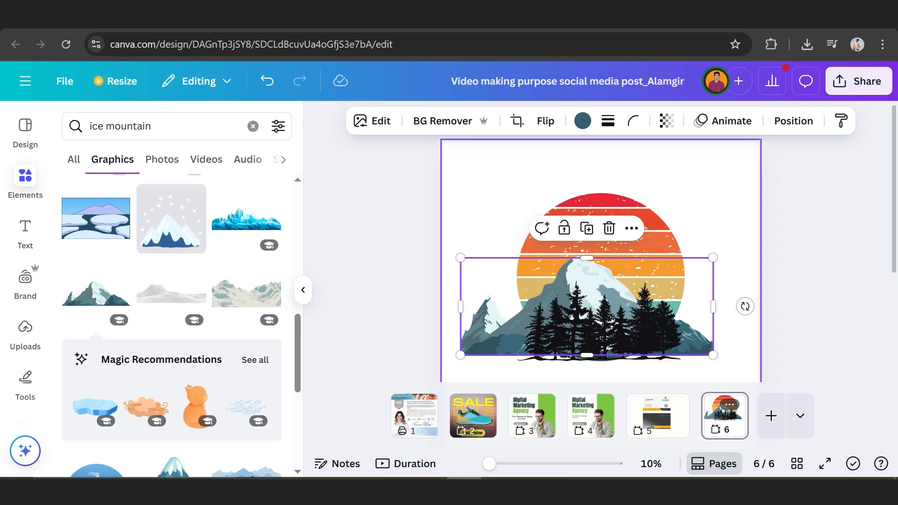
# - Add the recently used circle frame and fit it exactly over the sunset circle
pyautogui.scroll(-2, 601, 257)
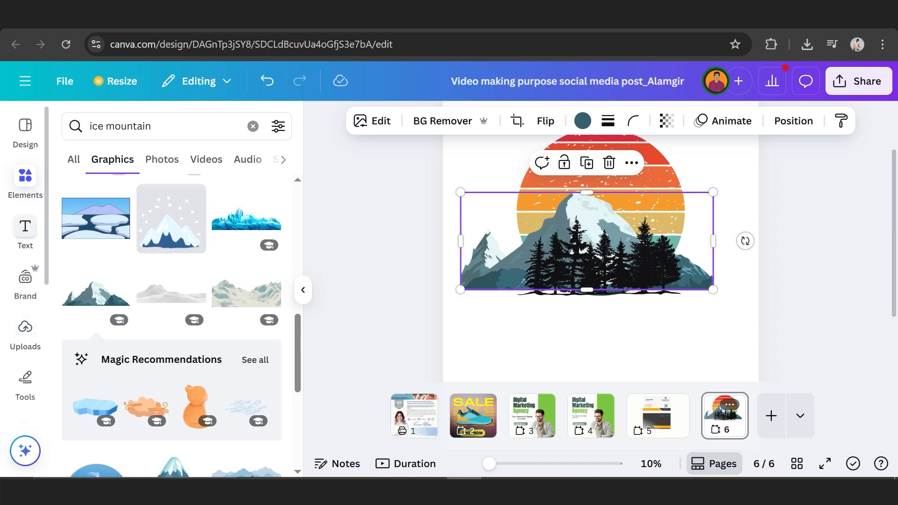
pyautogui.click(25, 182)
pyautogui.click(253, 130)
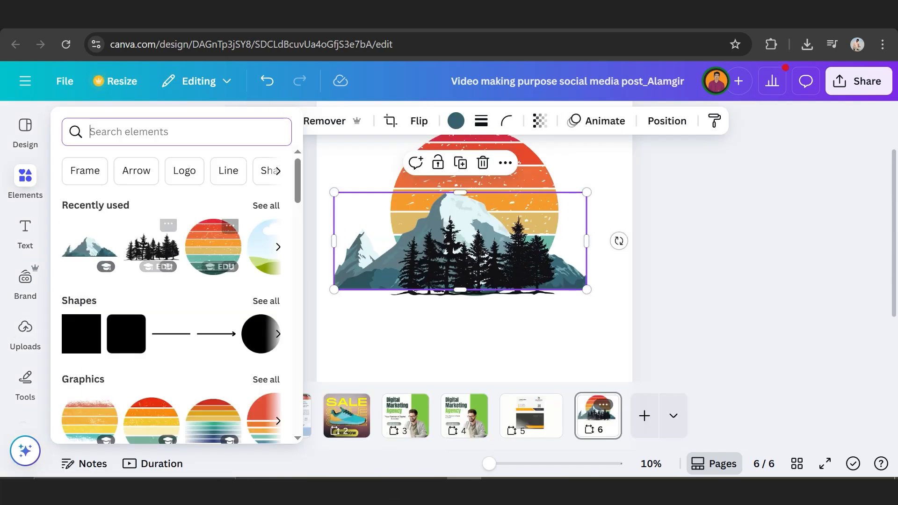
pyautogui.click(261, 246)
pyautogui.moveTo(474, 265); pyautogui.dragTo(472, 209)
pyautogui.moveTo(554, 289); pyautogui.dragTo(558, 293)
pyautogui.moveTo(392, 210); pyautogui.dragTo(390, 210)
pyautogui.scroll(1, 391, 211)
# - Bring the mountain to the front and place it inside the circle frame
pyautogui.click(365, 334)
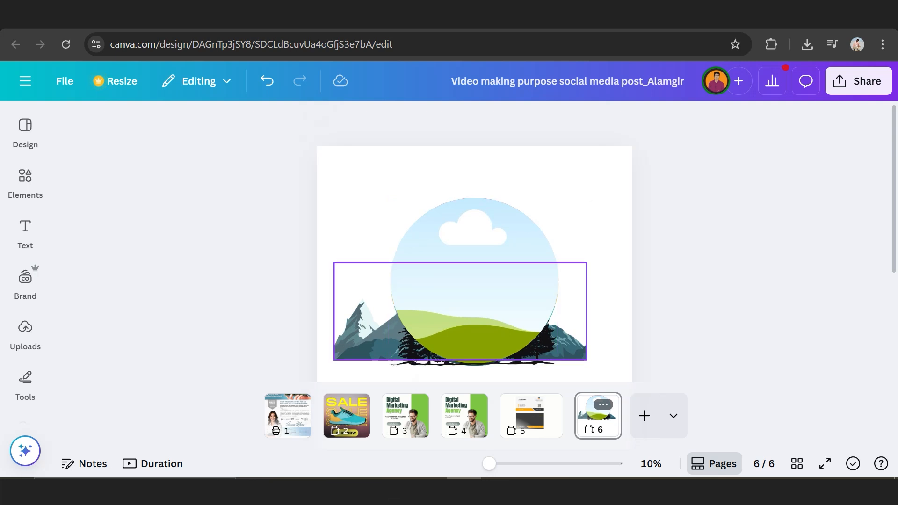
pyautogui.moveTo(364, 334)
pyautogui.mouseDown()
pyautogui.moveTo(398, 300)
pyautogui.moveTo(359, 339)
pyautogui.mouseUp()
pyautogui.rightClick(355, 336)
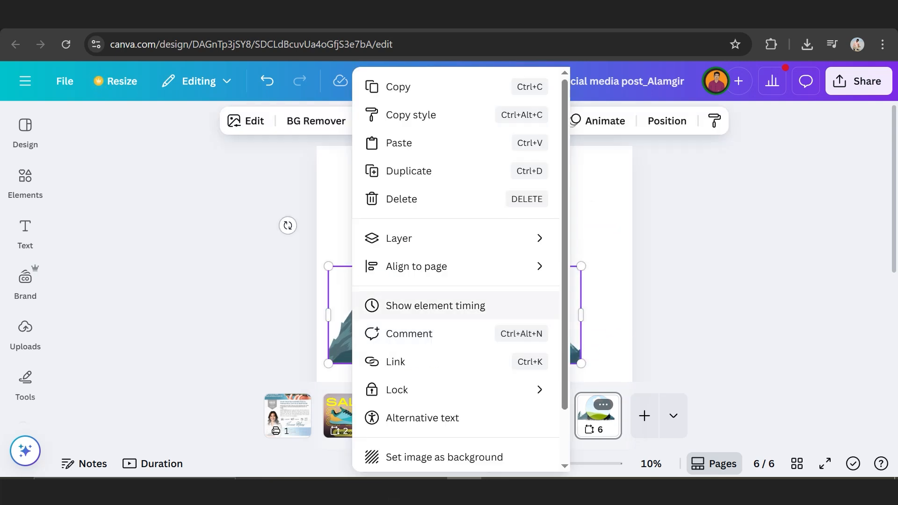
pyautogui.moveTo(400, 236)
pyautogui.click(622, 265)
pyautogui.moveTo(435, 323); pyautogui.dragTo(494, 260)
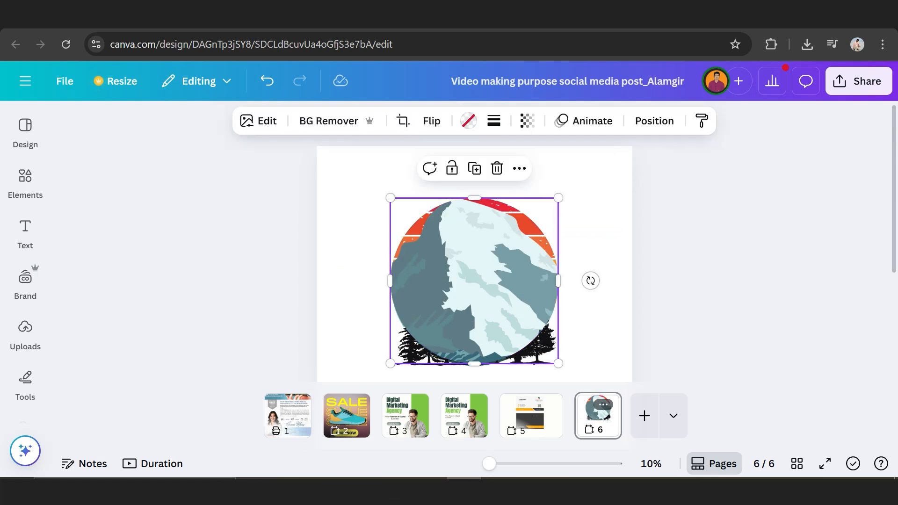
# - Lower the top edge of the framed mountain to show the upper sunset and bring its sides slightly inward
pyautogui.moveTo(474, 197); pyautogui.dragTo(474, 251)
pyautogui.moveTo(557, 307); pyautogui.dragTo(556, 307)
pyautogui.moveTo(390, 307); pyautogui.dragTo(396, 307)
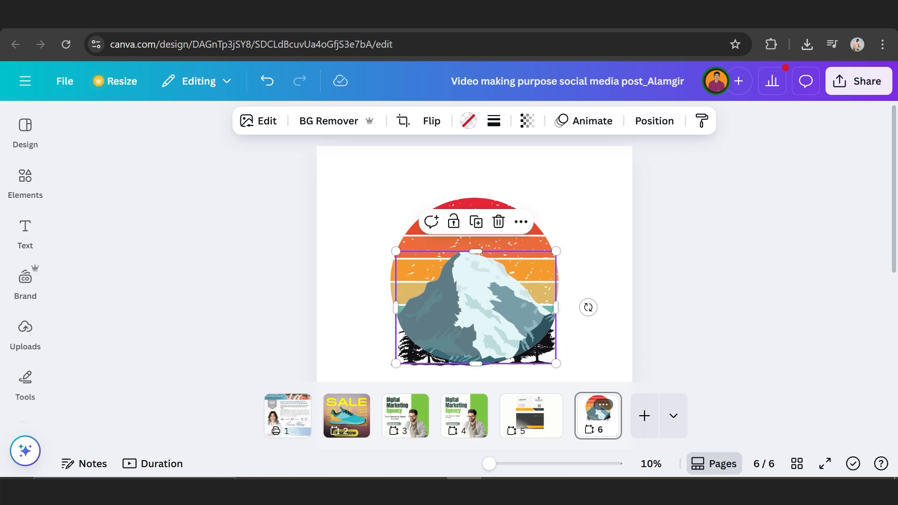
# - Bring the pine tree silhouettes to the front of the framed mountain
pyautogui.rightClick(553, 347)
pyautogui.moveTo(602, 238)
pyautogui.click(421, 266)
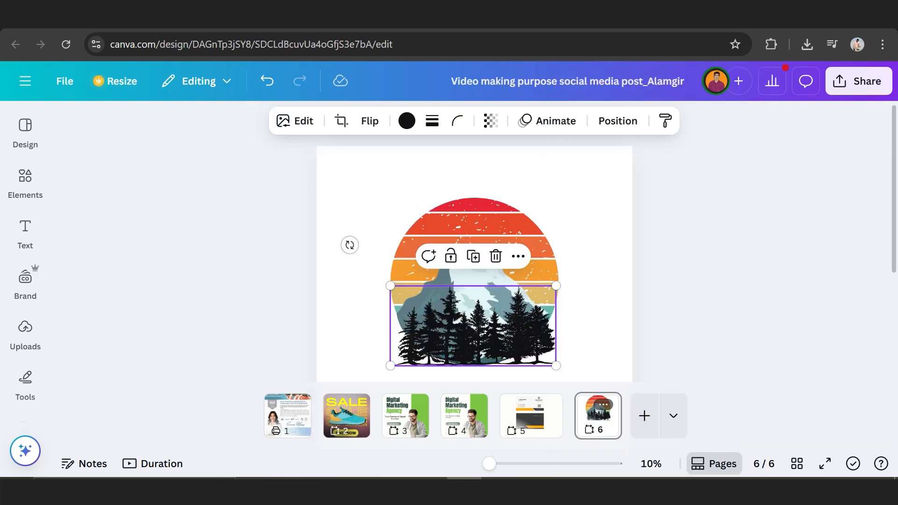
pyautogui.click(276, 274)
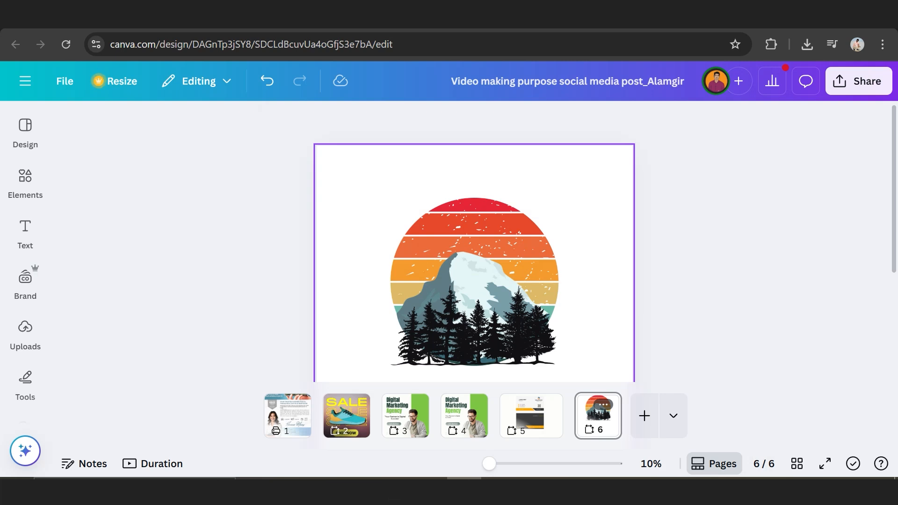
# - Search the elements library for "skiing"
pyautogui.click(25, 182)
pyautogui.click(173, 126)
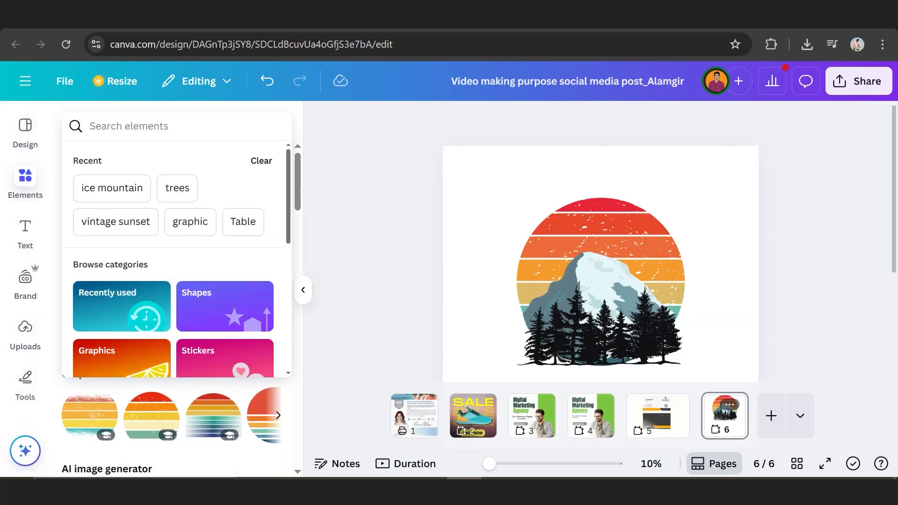
pyautogui.write('ski')
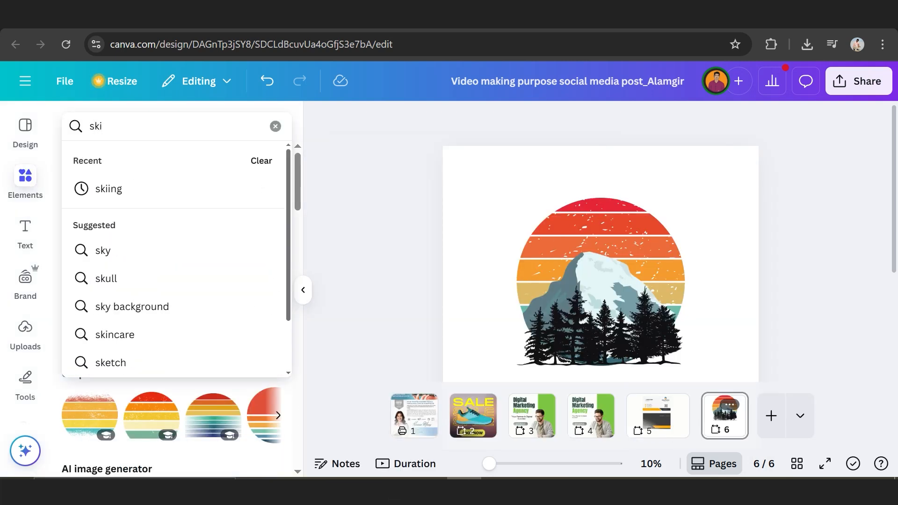
pyautogui.write('ing')
pyautogui.press('Return')
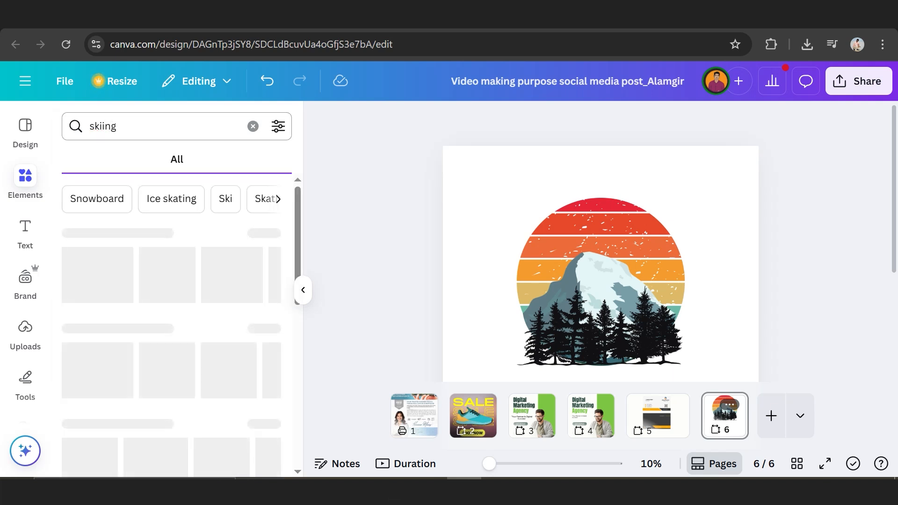
# - Add the black jumping skier silhouette from the graphics results, shrink it and place it over the mountain peak
pyautogui.click(266, 234)
pyautogui.scroll(-1, 110, 233)
pyautogui.click(172, 338)
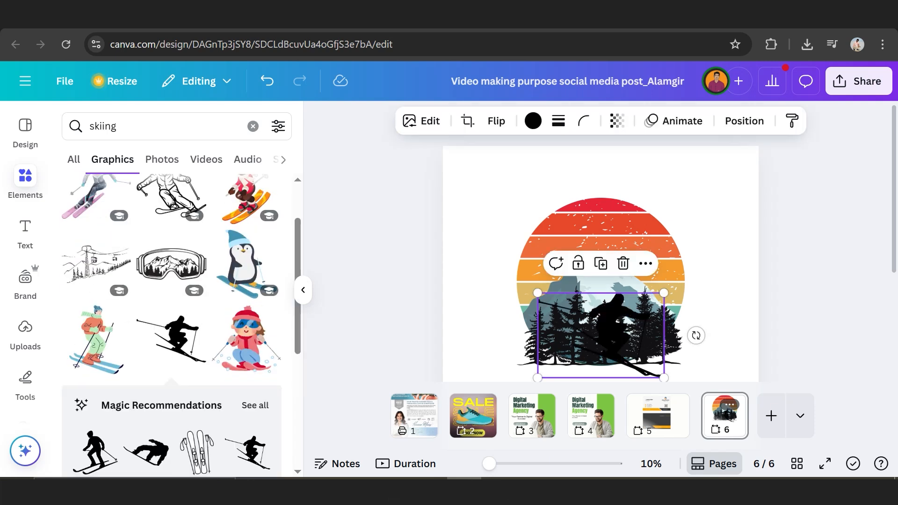
pyautogui.moveTo(601, 335); pyautogui.dragTo(585, 264)
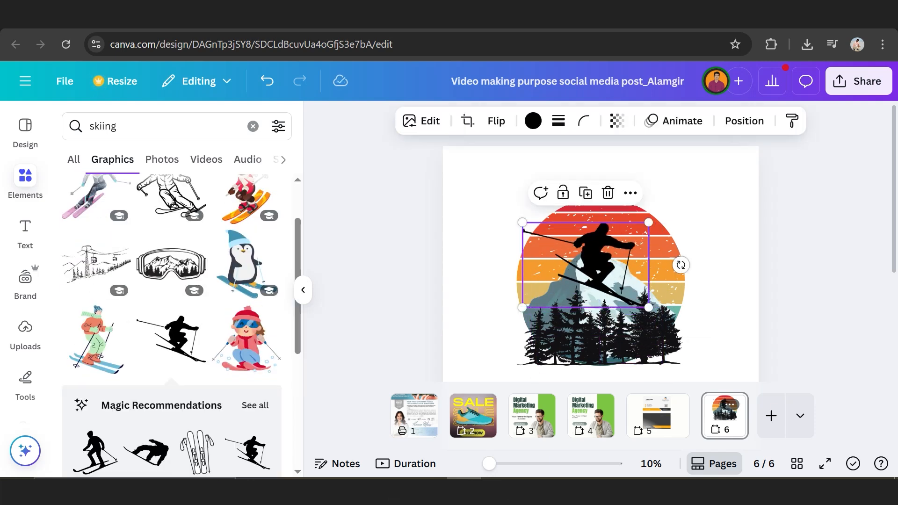
pyautogui.moveTo(648, 307); pyautogui.dragTo(623, 291)
pyautogui.moveTo(591, 264); pyautogui.dragTo(601, 268)
pyautogui.click(815, 262)
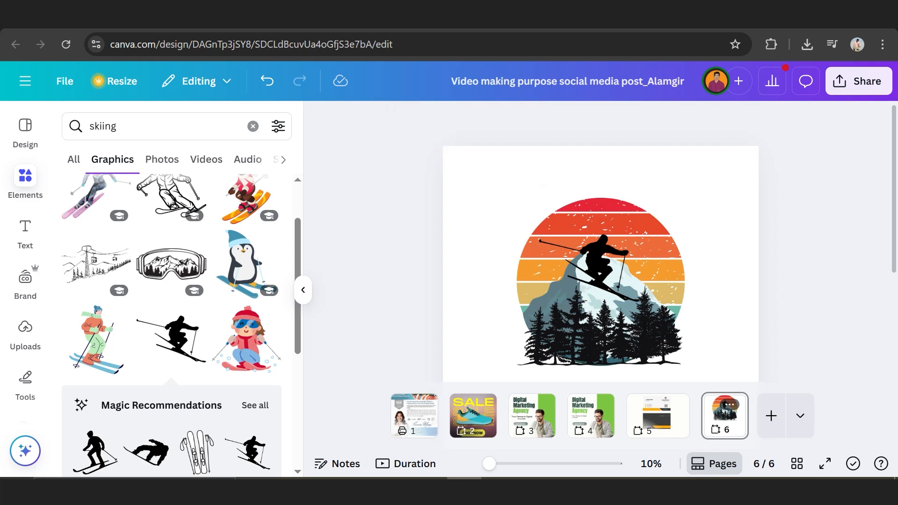
# - Search the graphics for "sun" and add the glowing orange sun
pyautogui.doubleClick(112, 126)
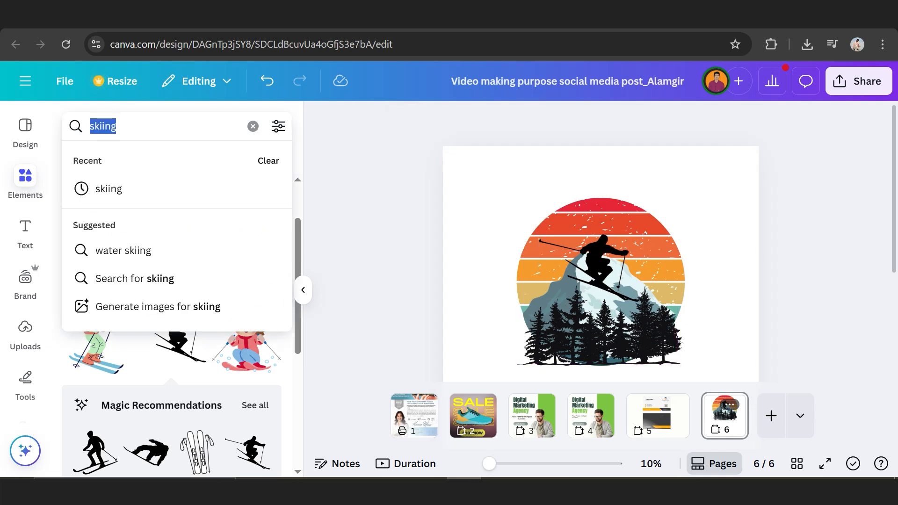
pyautogui.write('sun')
pyautogui.press('Return')
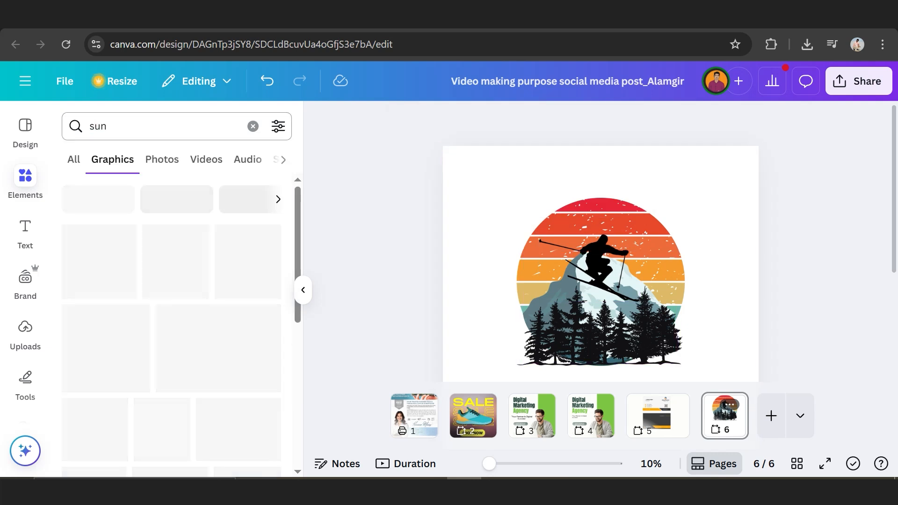
pyautogui.click(246, 259)
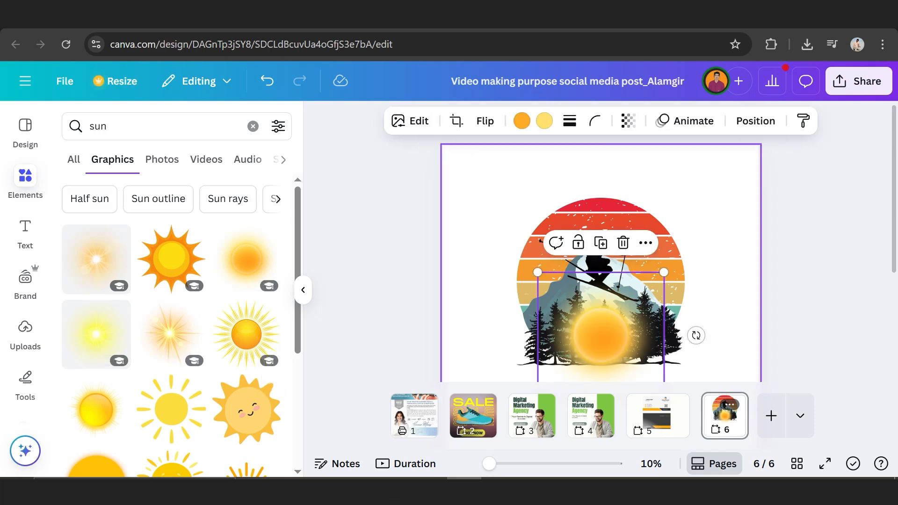
# - Shrink the sun and place it in the upper right of the striped sunset, above the skier
pyautogui.moveTo(600, 318); pyautogui.dragTo(622, 298)
pyautogui.moveTo(685, 360); pyautogui.dragTo(627, 225)
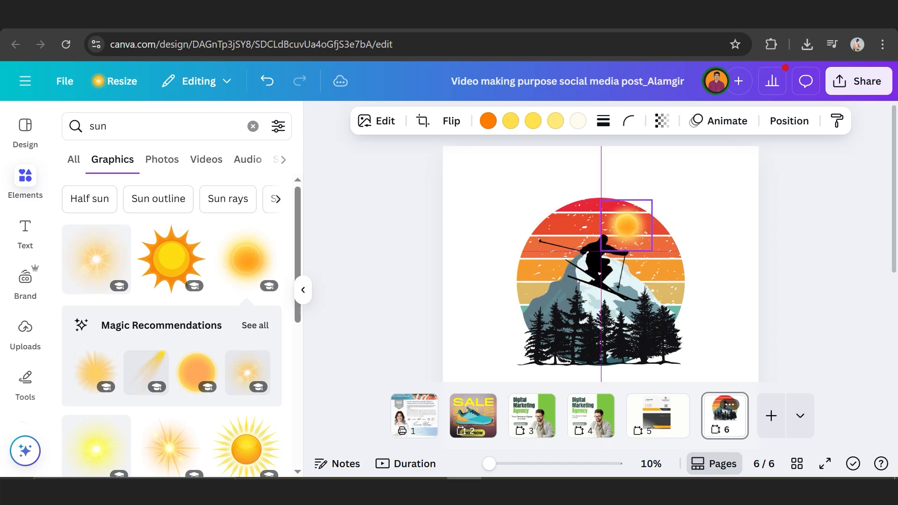
pyautogui.moveTo(626, 226); pyautogui.dragTo(573, 233)
pyautogui.click(397, 215)
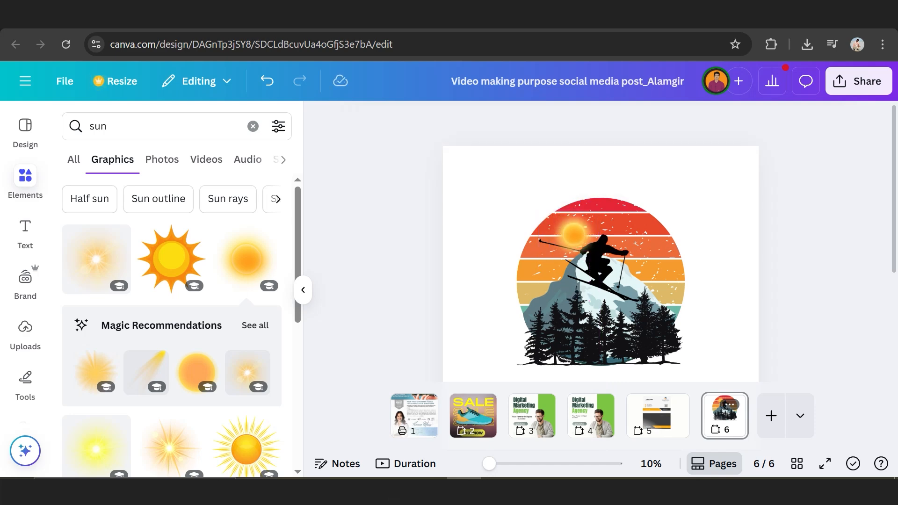
pyautogui.moveTo(572, 233); pyautogui.dragTo(627, 223)
pyautogui.press('Escape')
# - Add the orange "SUMMER SPECIALS" text combination to the design
pyautogui.scroll(-3, 173, 327)
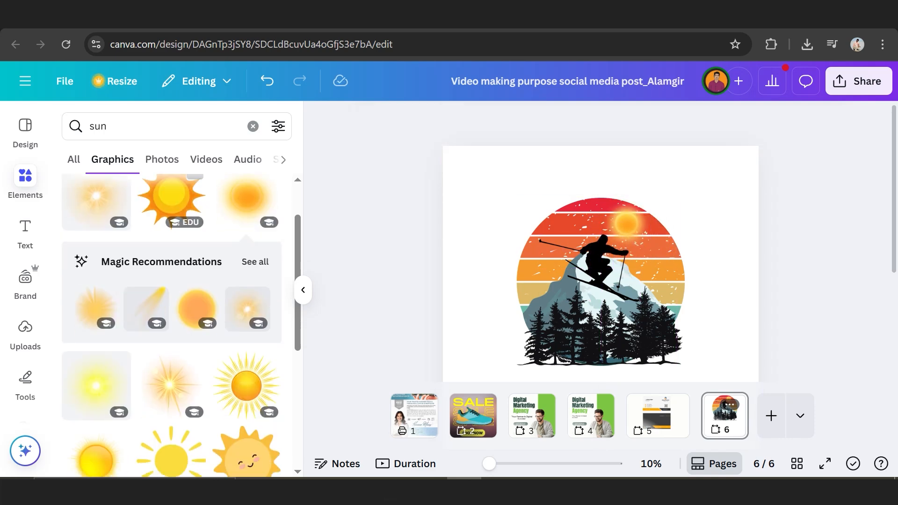
pyautogui.scroll(2, 173, 327)
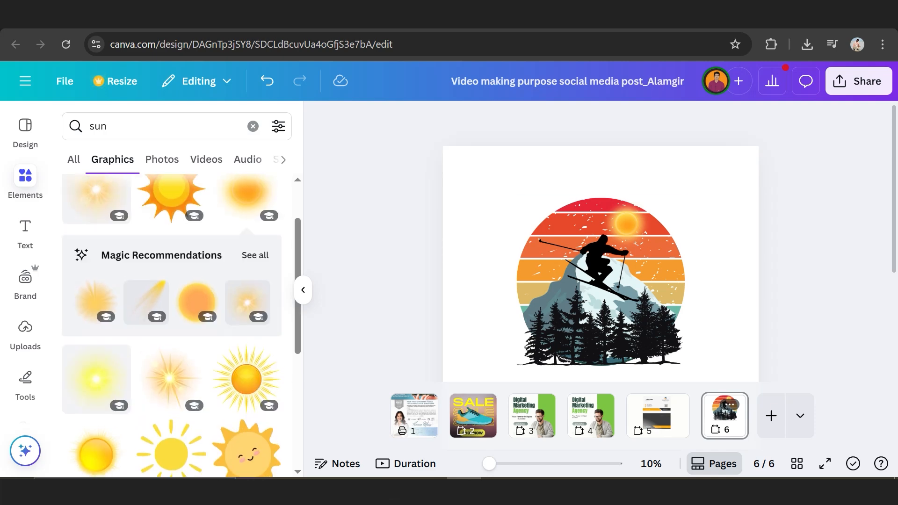
pyautogui.click(25, 232)
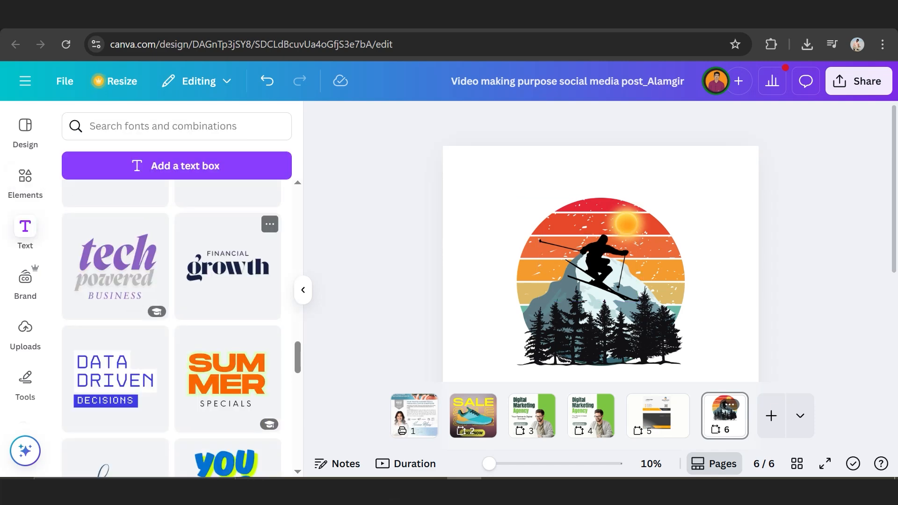
pyautogui.scroll(-2, 181, 327)
pyautogui.click(226, 309)
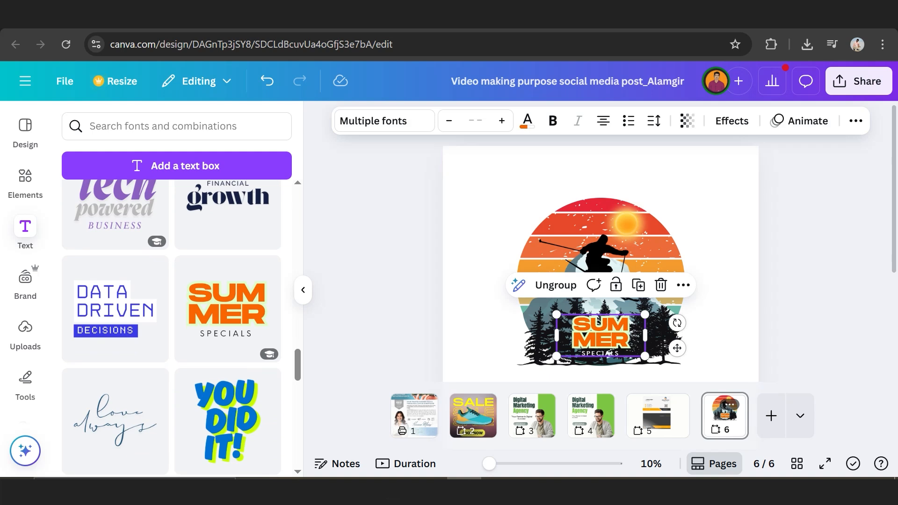
# - Replace the "SUMMER" heading of the text combination with "SKIING"
pyautogui.moveTo(645, 356); pyautogui.dragTo(609, 351)
pyautogui.doubleClick(609, 352)
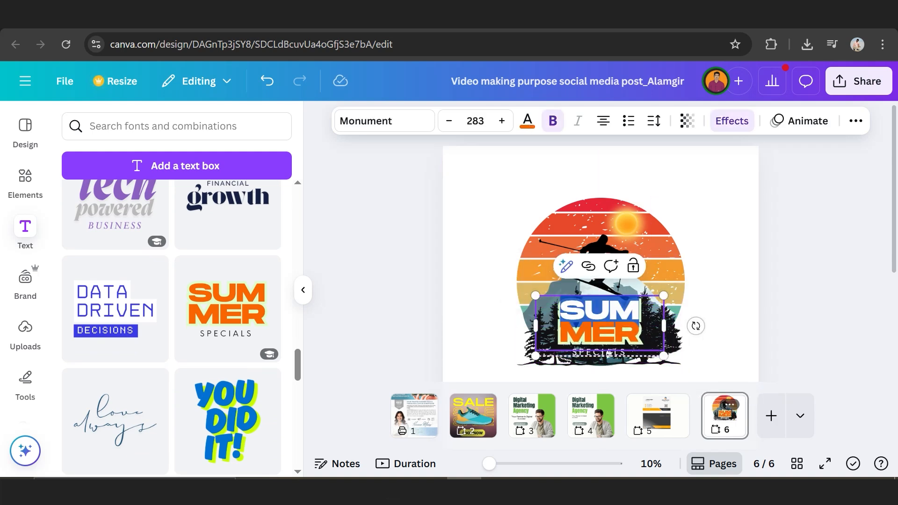
pyautogui.press('BackSpace')
pyautogui.hotkey('ctrl', 'a')
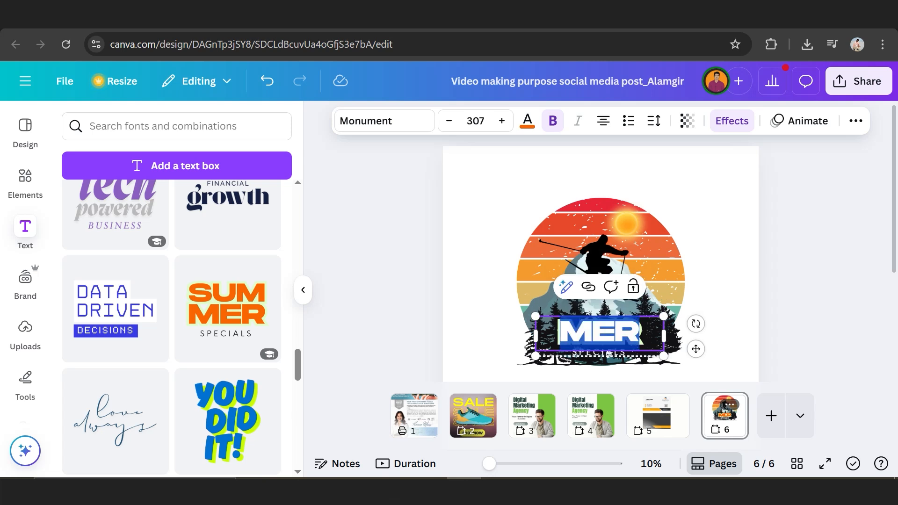
pyautogui.write('SKIING')
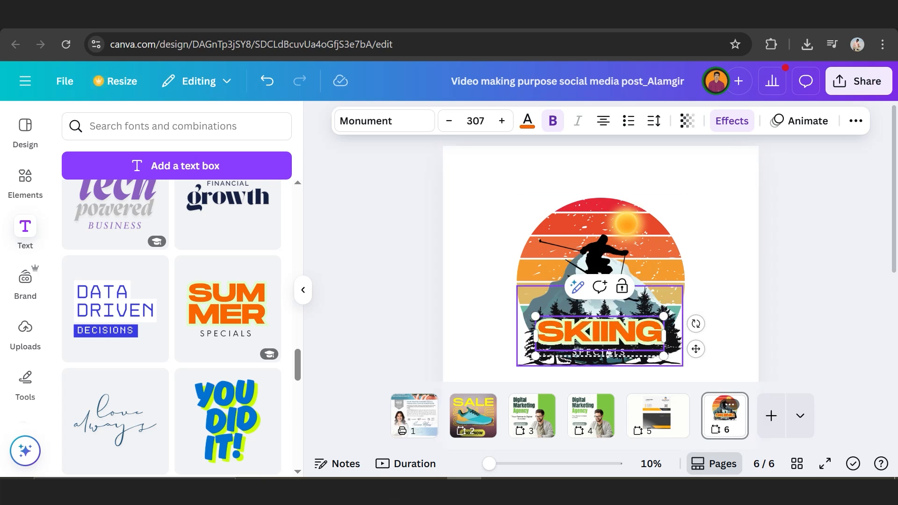
# - Resize the SKIING text group and centre it over the base of the pine trees, nearly as wide as the tree line
pyautogui.moveTo(663, 356); pyautogui.dragTo(640, 349)
pyautogui.scroll(-1, 639, 348)
pyautogui.moveTo(588, 259); pyautogui.dragTo(599, 282)
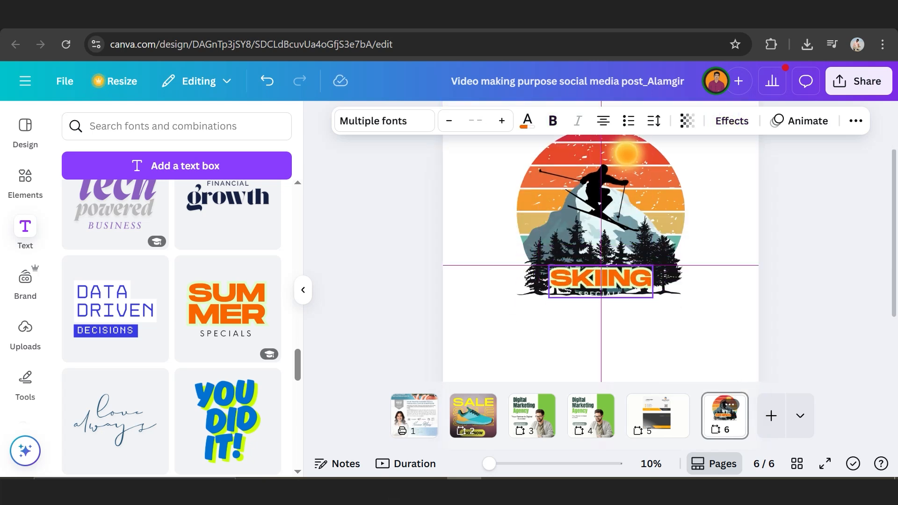
pyautogui.moveTo(651, 302); pyautogui.dragTo(639, 280)
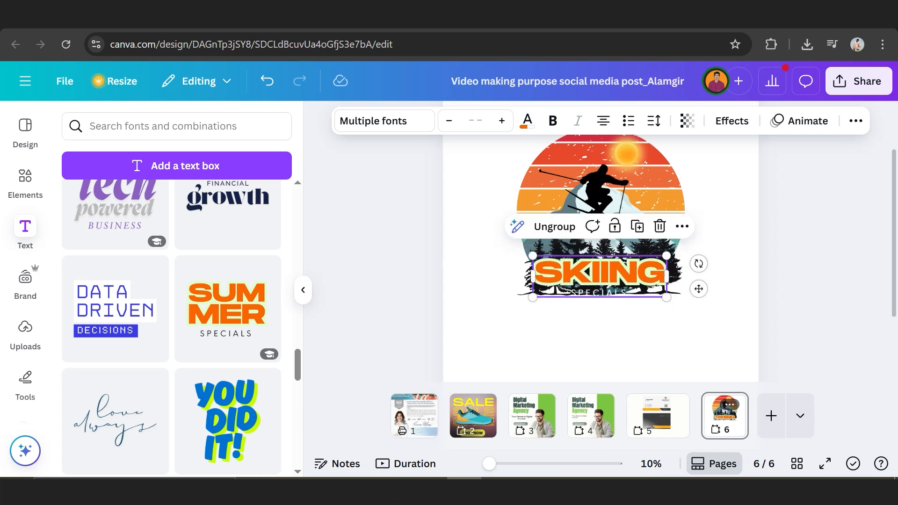
# - Replace the "SPECIALS" subtitle with "1986"
pyautogui.doubleClick(604, 292)
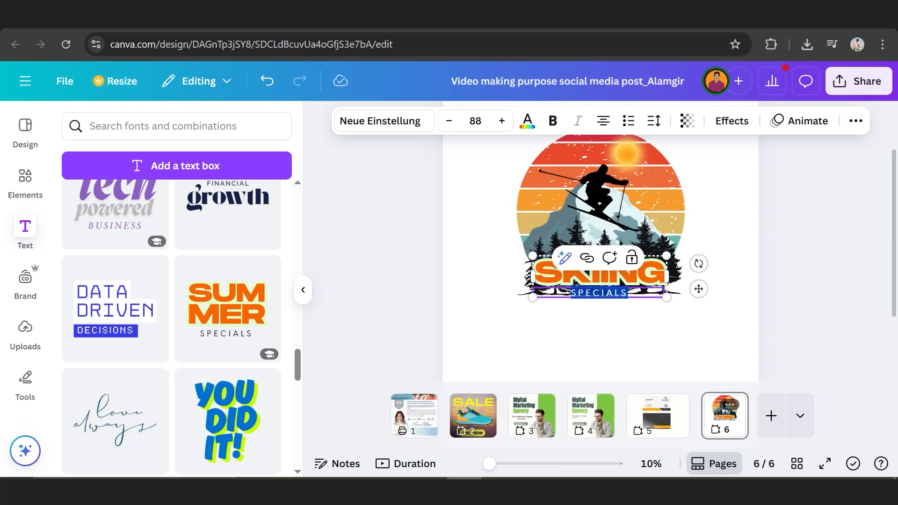
pyautogui.press('BackSpace')
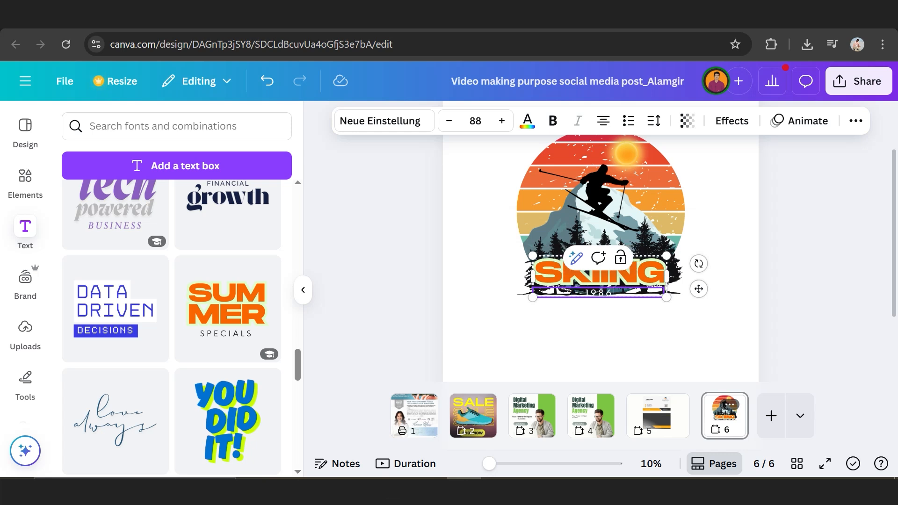
pyautogui.click(805, 290)
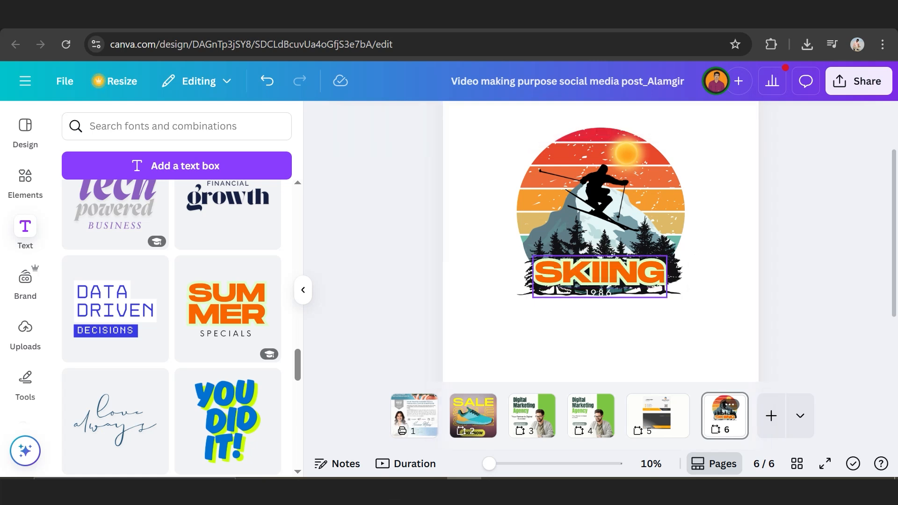
# - Set the font size of the "1986" text to 120
pyautogui.doubleClick(598, 293)
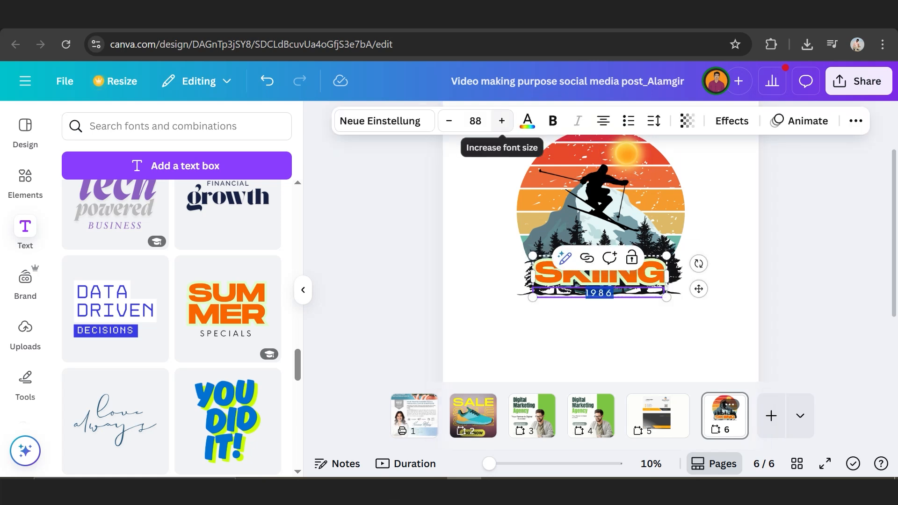
pyautogui.click(475, 120)
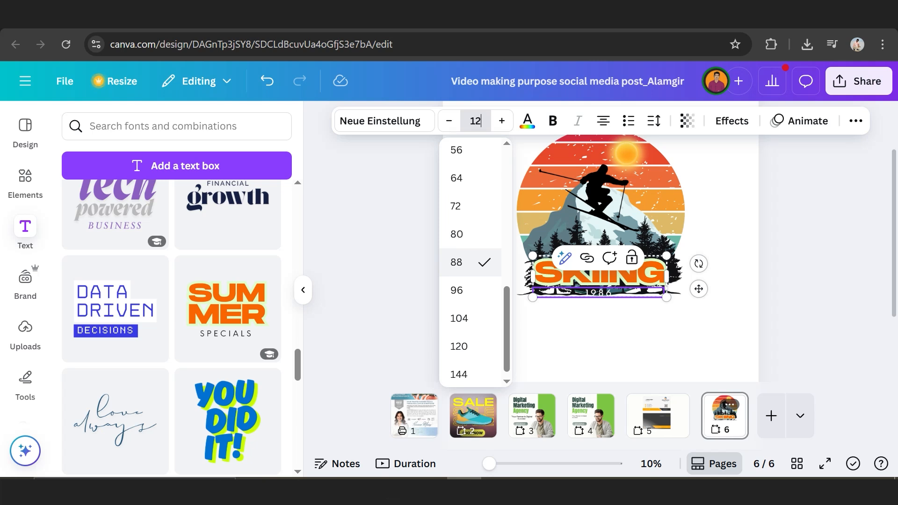
pyautogui.press('Return')
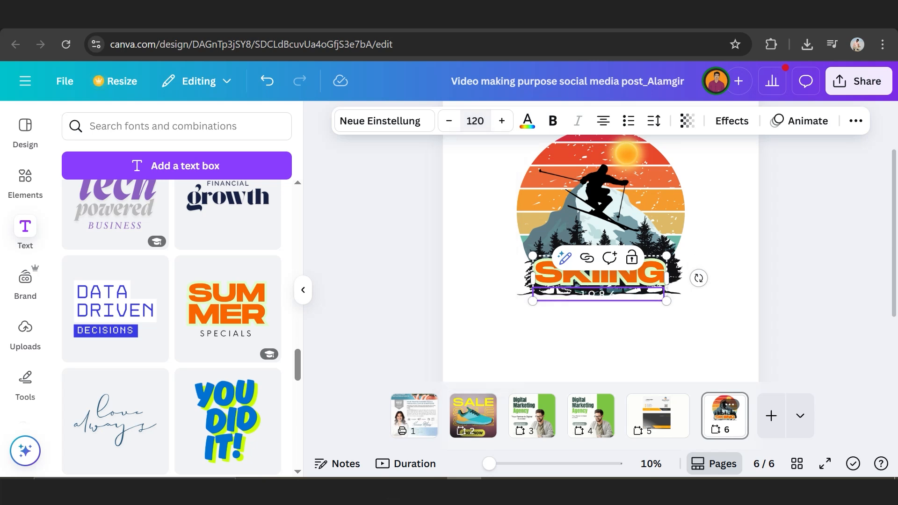
pyautogui.press('Return')
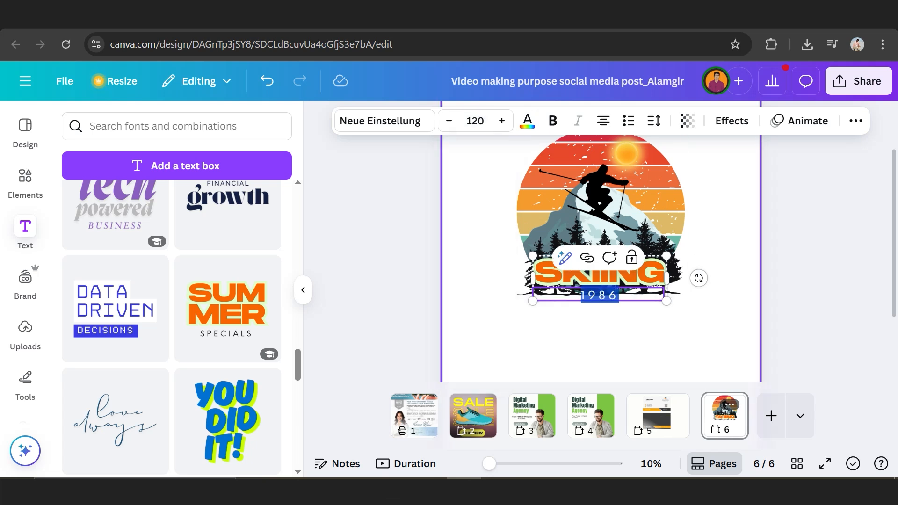
pyautogui.click(815, 261)
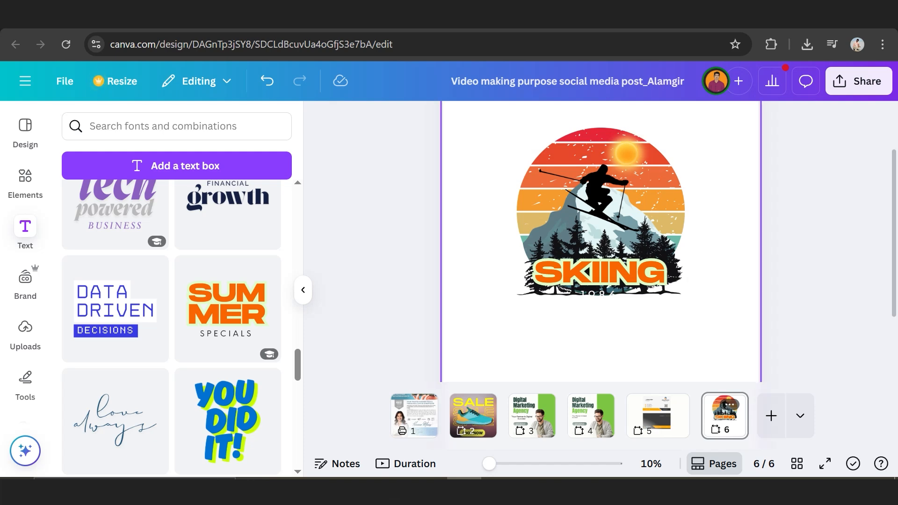
# - Change the page background color to black
pyautogui.click(720, 323)
pyautogui.click(500, 121)
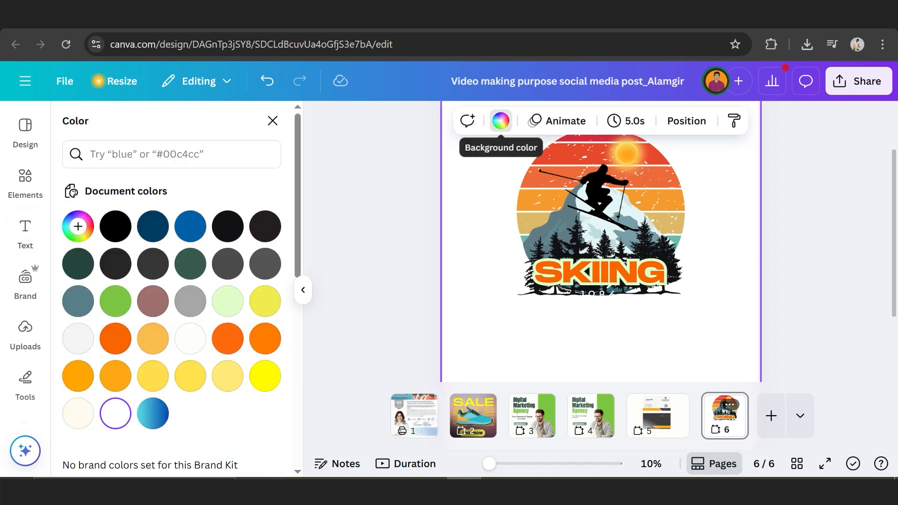
pyautogui.click(116, 226)
pyautogui.click(273, 121)
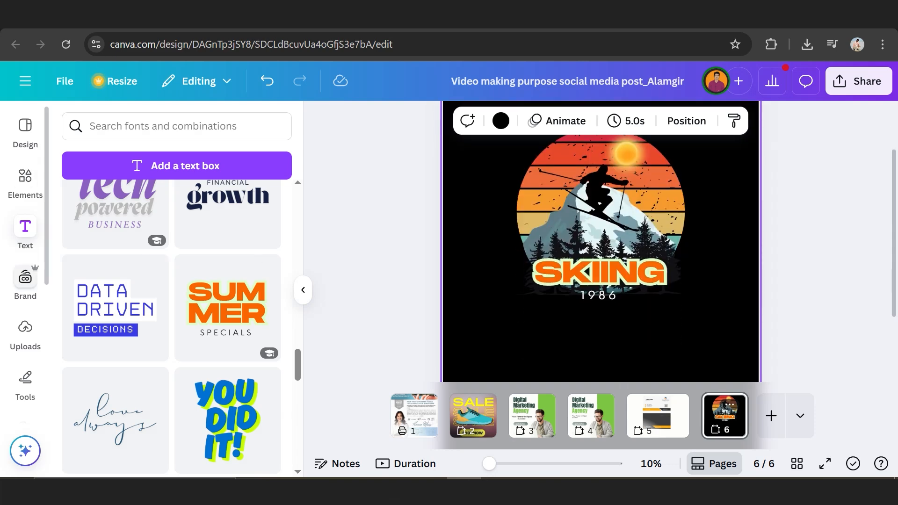
# - Clear the elements search and add a square shape behind the SKIING and 1986 text
pyautogui.click(25, 180)
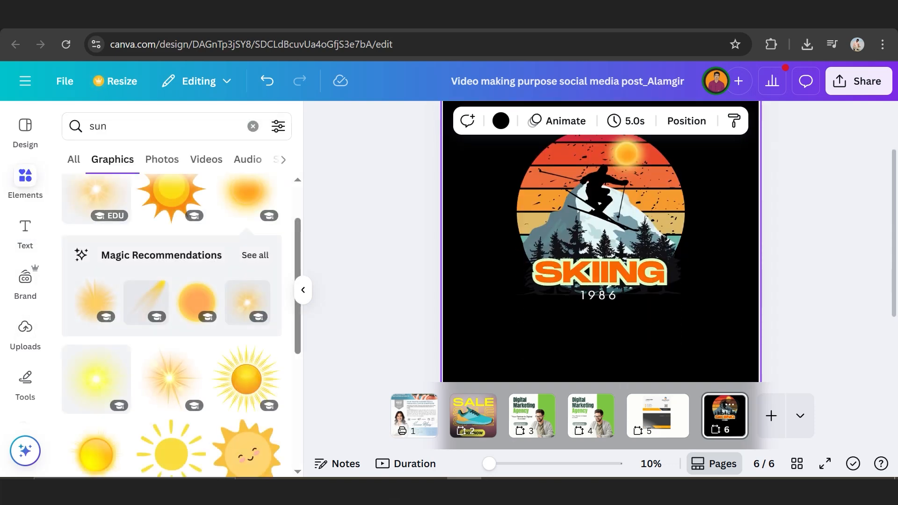
pyautogui.scroll(2, 187, 206)
pyautogui.click(253, 126)
pyautogui.click(90, 320)
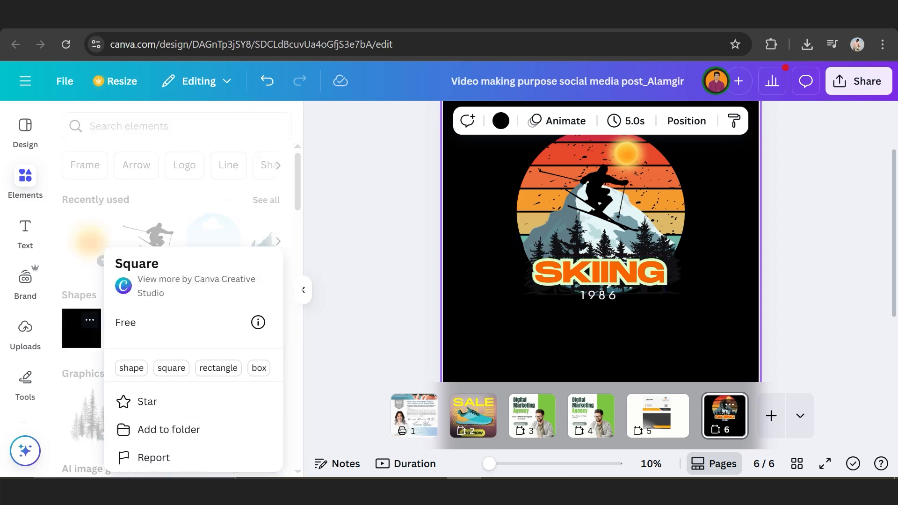
pyautogui.press('Escape')
pyautogui.click(80, 331)
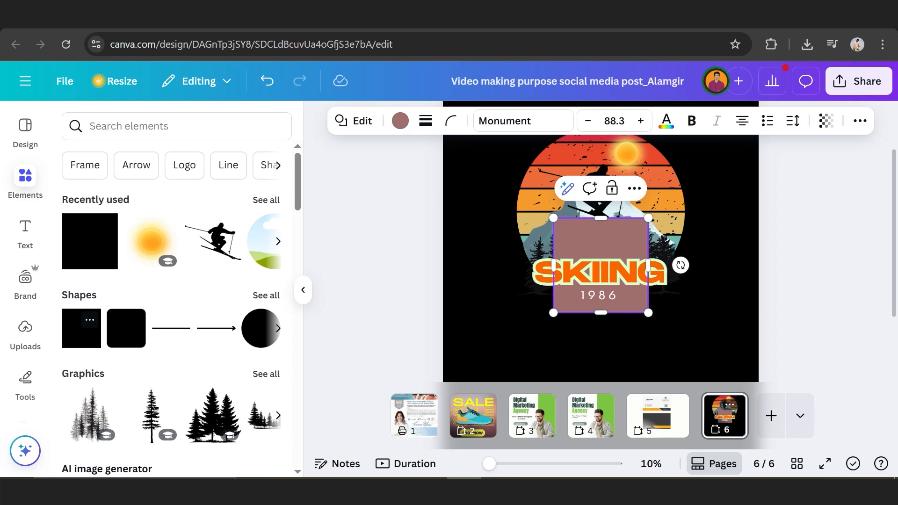
# - Move the square below SKIING, widen it to cover the base of the trees, and color it black
pyautogui.click(374, 281)
pyautogui.moveTo(600, 241); pyautogui.dragTo(677, 332)
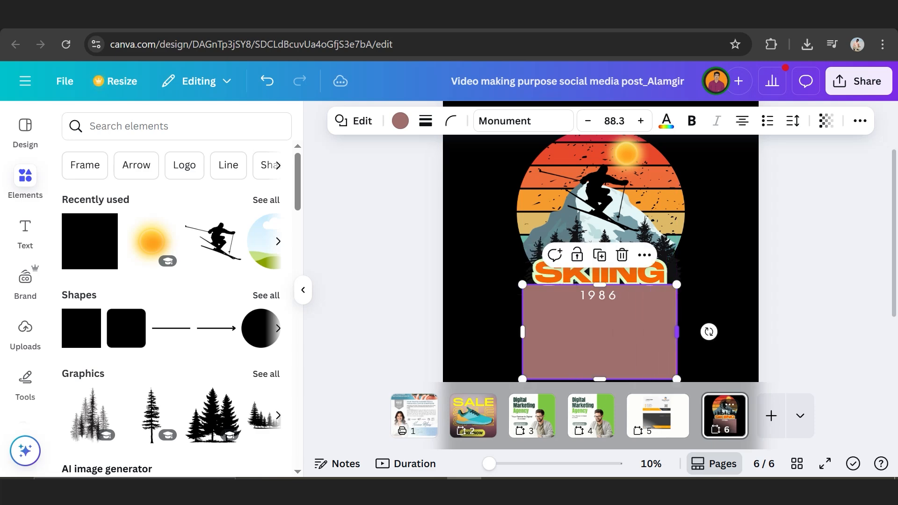
pyautogui.click(400, 121)
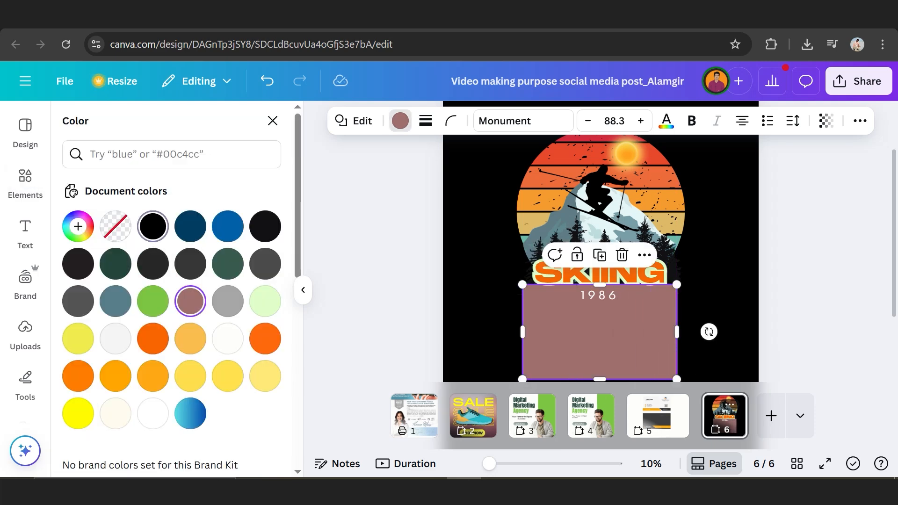
pyautogui.click(153, 226)
pyautogui.click(374, 229)
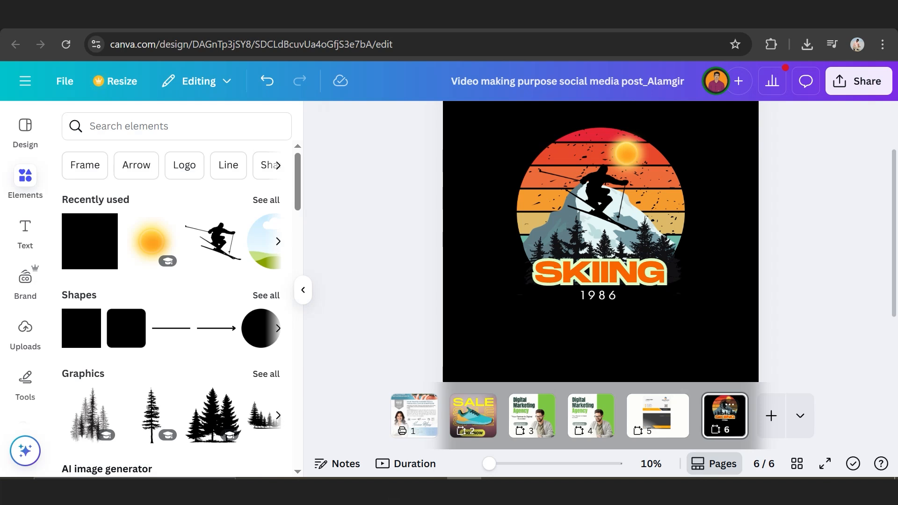
# - Set the "1986" text to font size 140 and make it bold
pyautogui.click(598, 295)
pyautogui.doubleClick(599, 294)
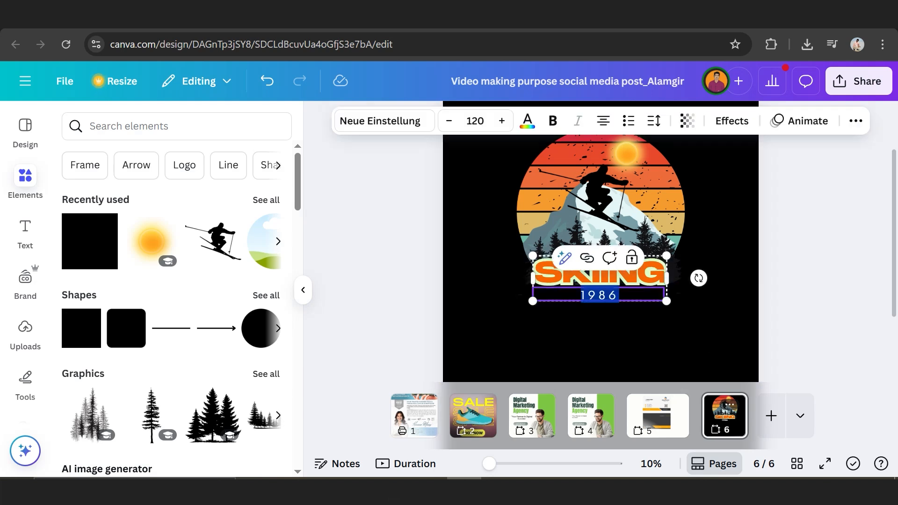
pyautogui.click(475, 122)
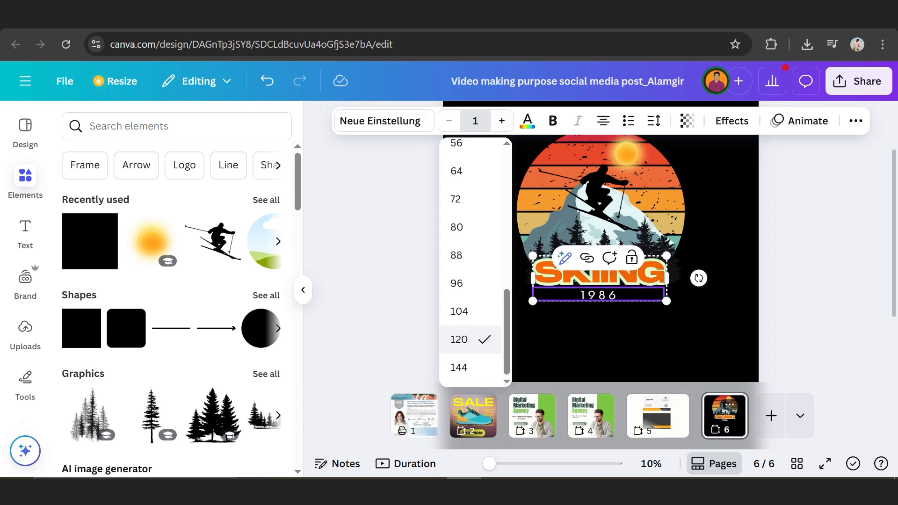
pyautogui.press('Return')
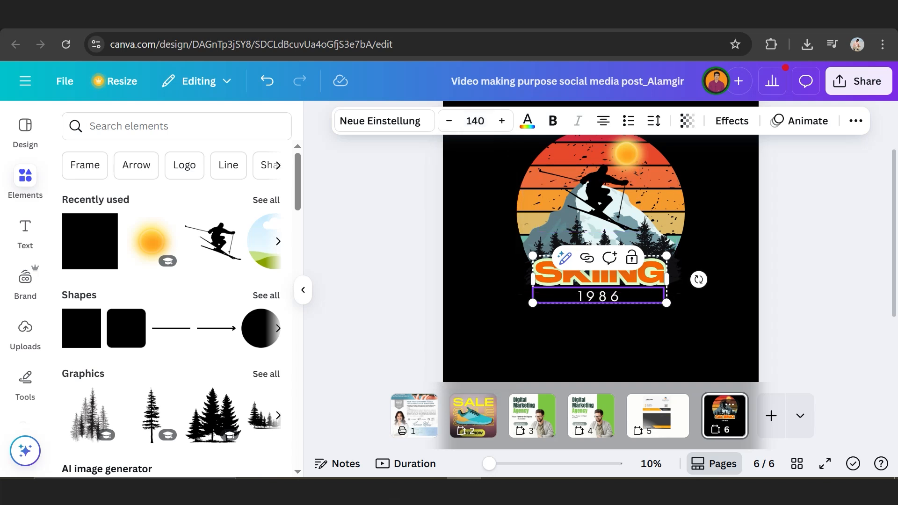
pyautogui.press('Escape')
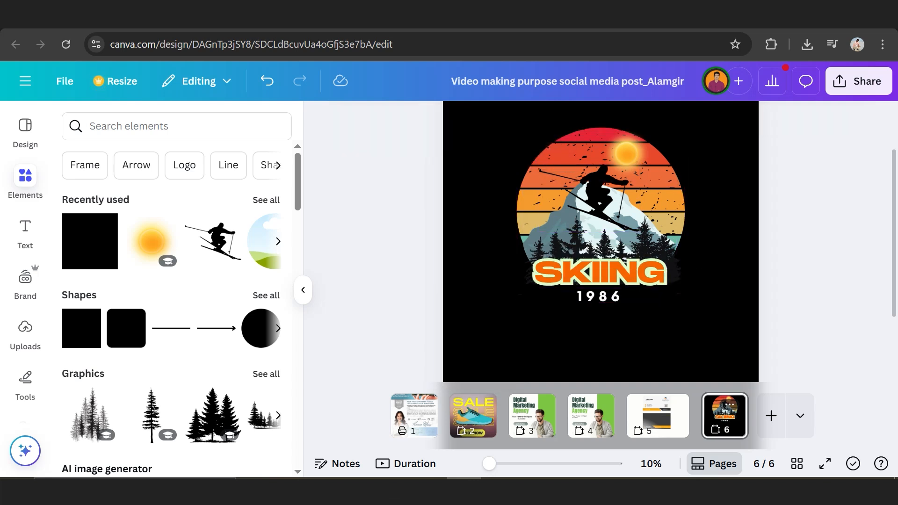
pyautogui.click(599, 296)
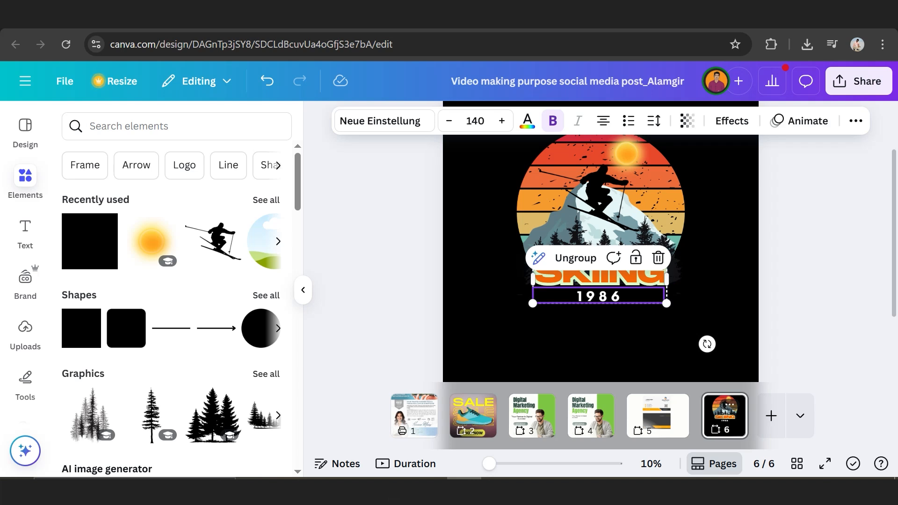
pyautogui.press('Escape')
pyautogui.click(599, 296)
pyautogui.moveTo(600, 296); pyautogui.dragTo(600, 296)
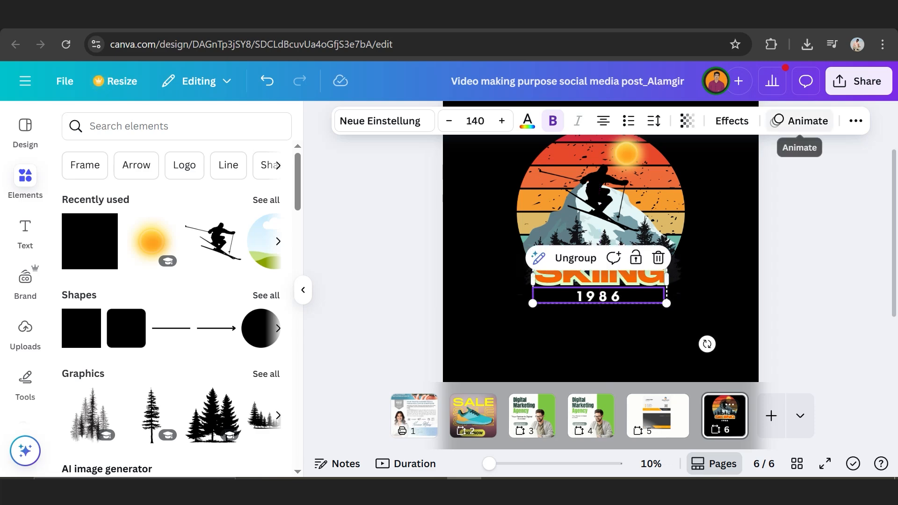
pyautogui.click(799, 121)
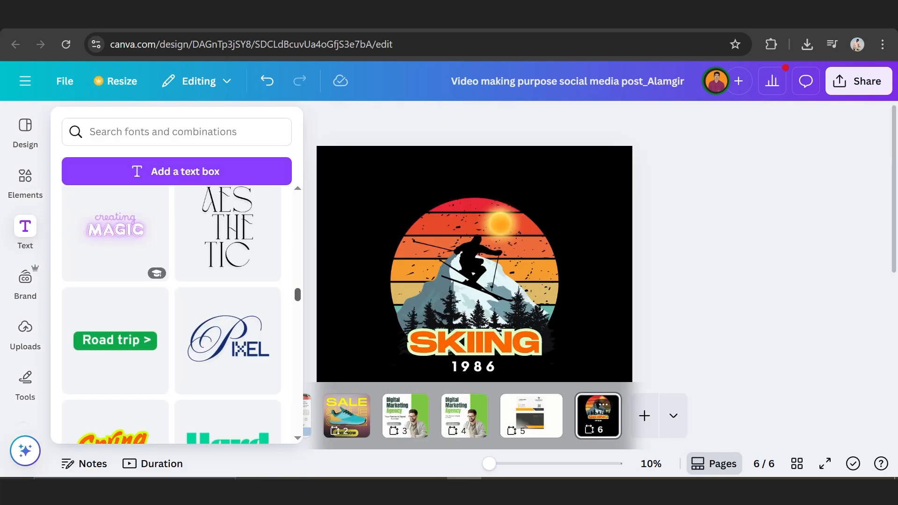
# - Add a heading text box over the graphic reading "Ready To Jump"
pyautogui.scroll(15, 171, 308)
pyautogui.click(172, 268)
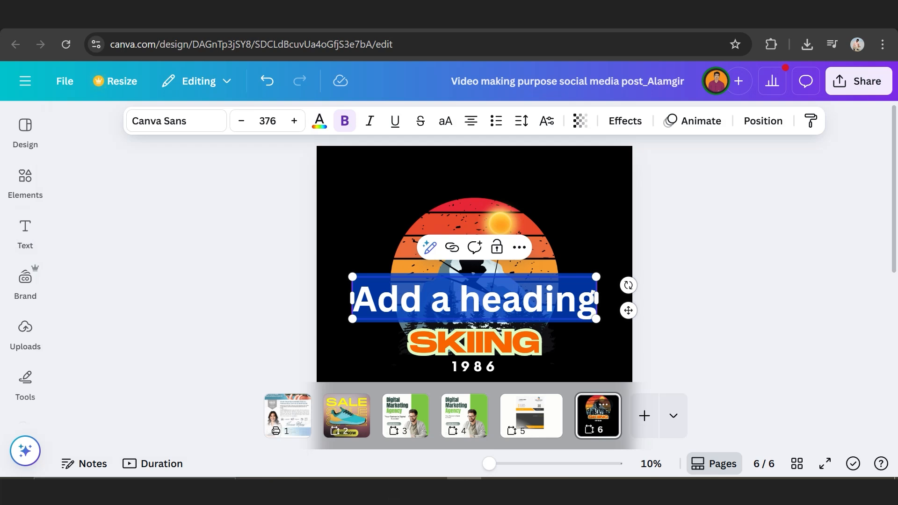
pyautogui.write('Ready T')
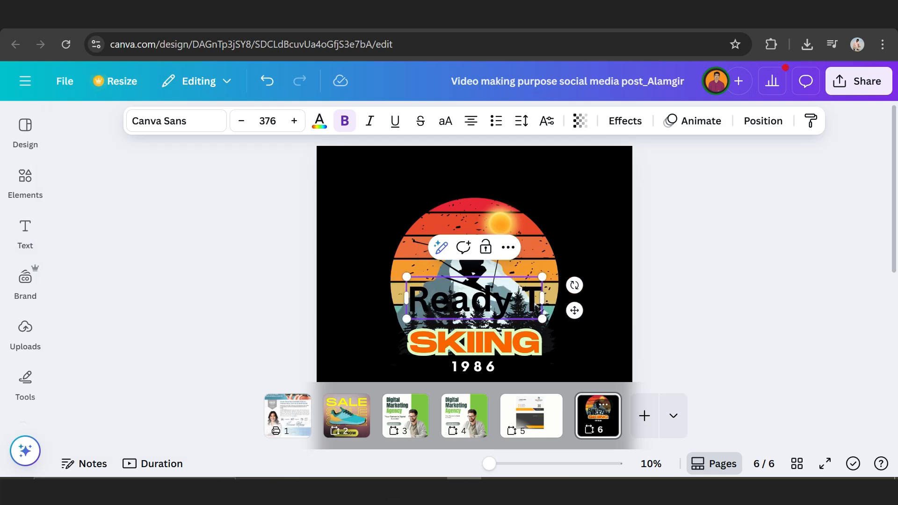
pyautogui.write('o')
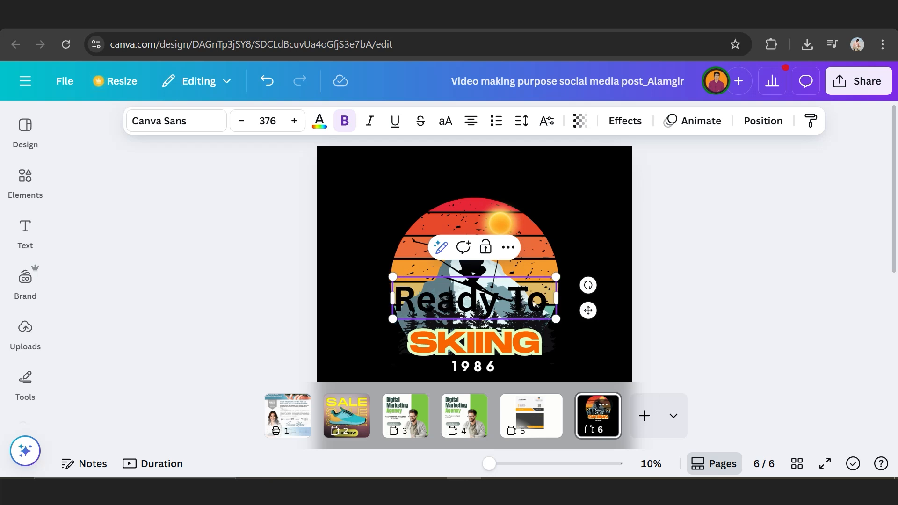
pyautogui.write(' Ju')
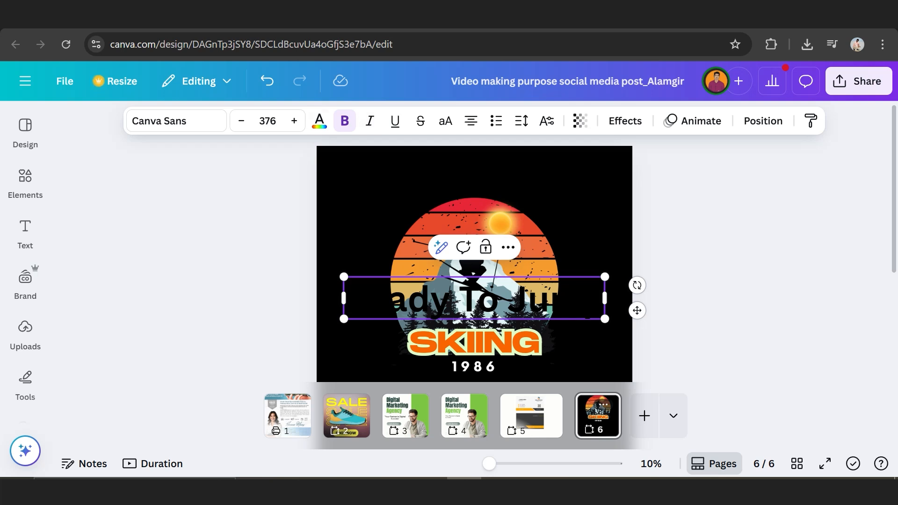
# - Change the color of the "Ready To Jump" heading to orange #ff7d00
pyautogui.click(320, 121)
pyautogui.click(152, 378)
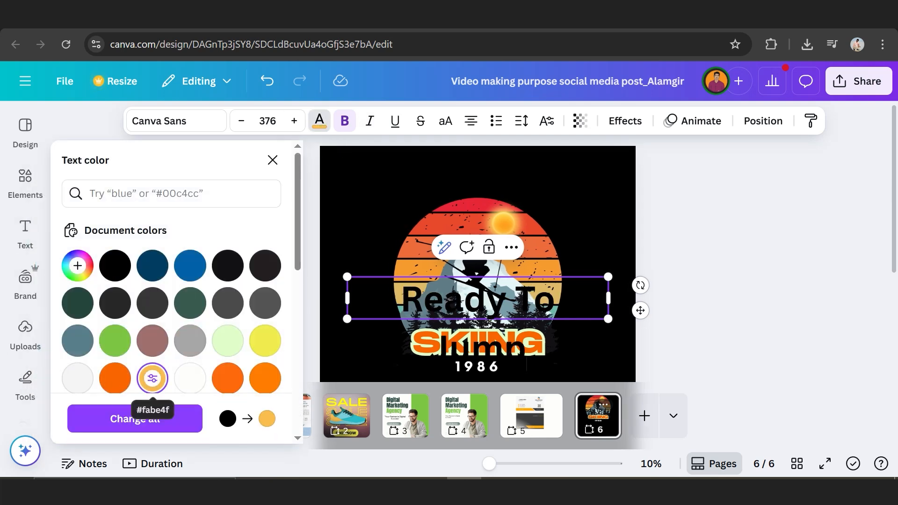
pyautogui.click(701, 262)
pyautogui.click(476, 299)
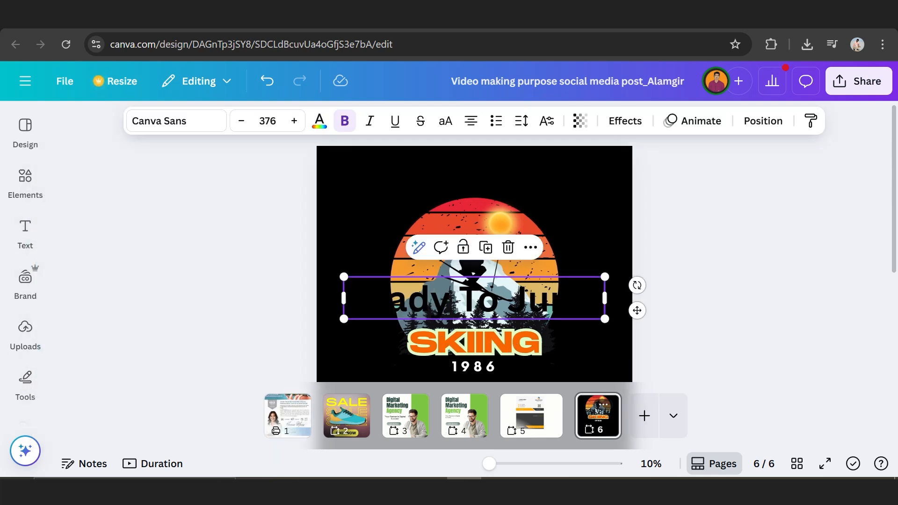
pyautogui.click(319, 121)
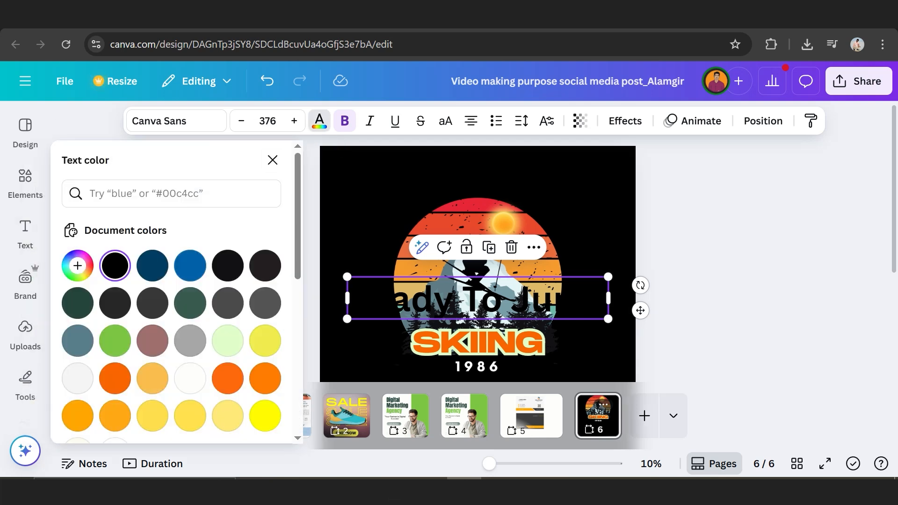
pyautogui.click(189, 265)
pyautogui.click(152, 378)
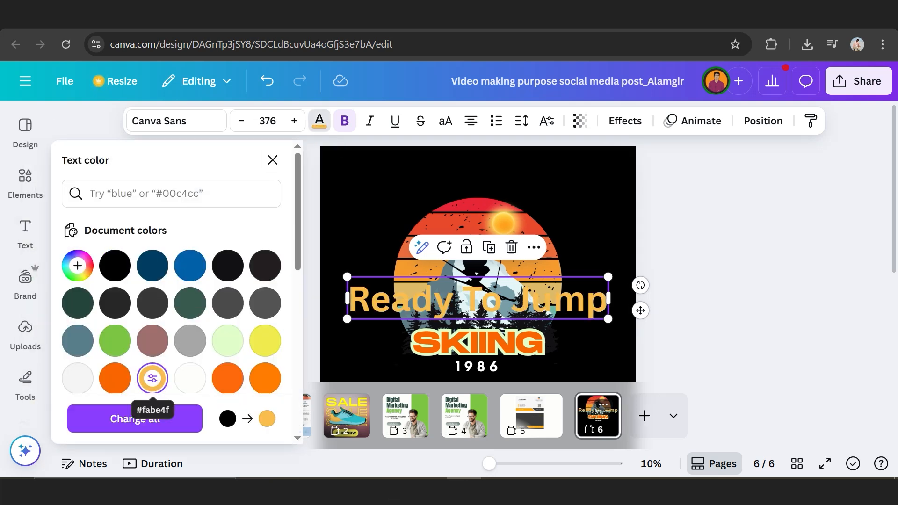
pyautogui.click(264, 377)
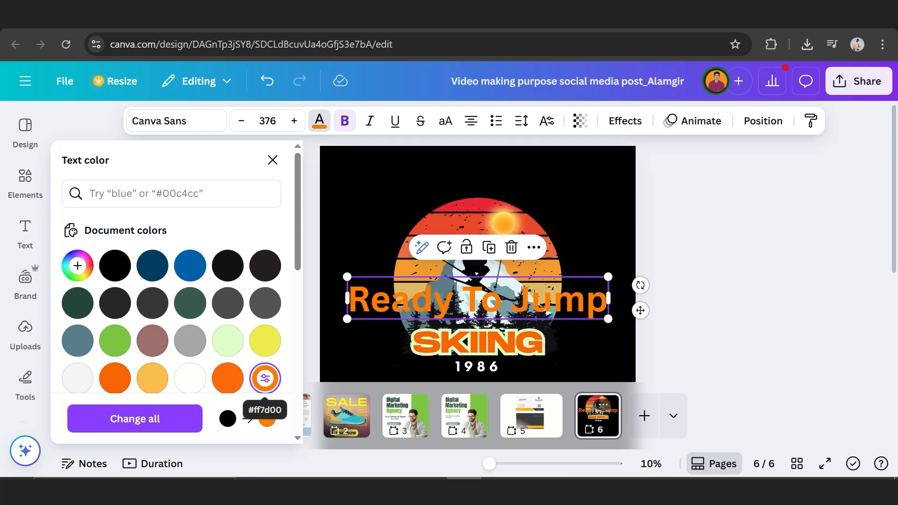
pyautogui.click(273, 160)
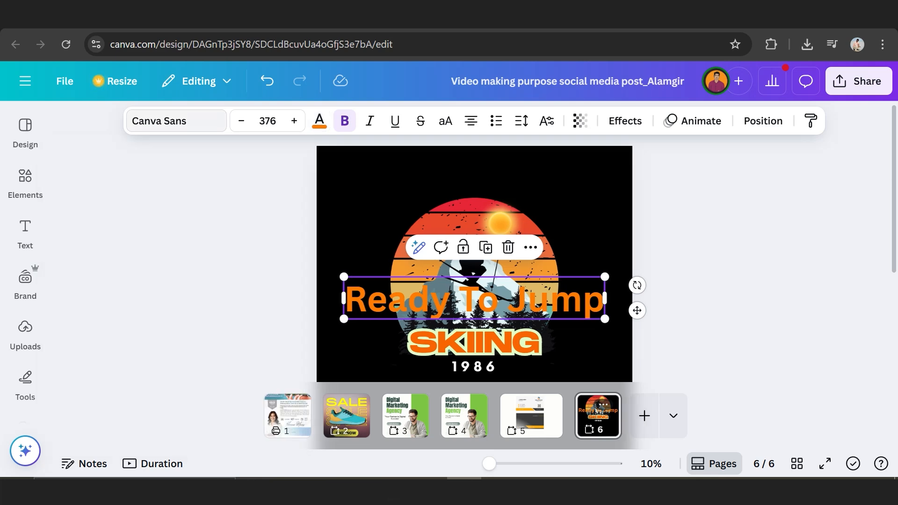
# - Search the fonts for "augus" and apply Augustea Open to the "Ready To Jump" heading
pyautogui.click(177, 121)
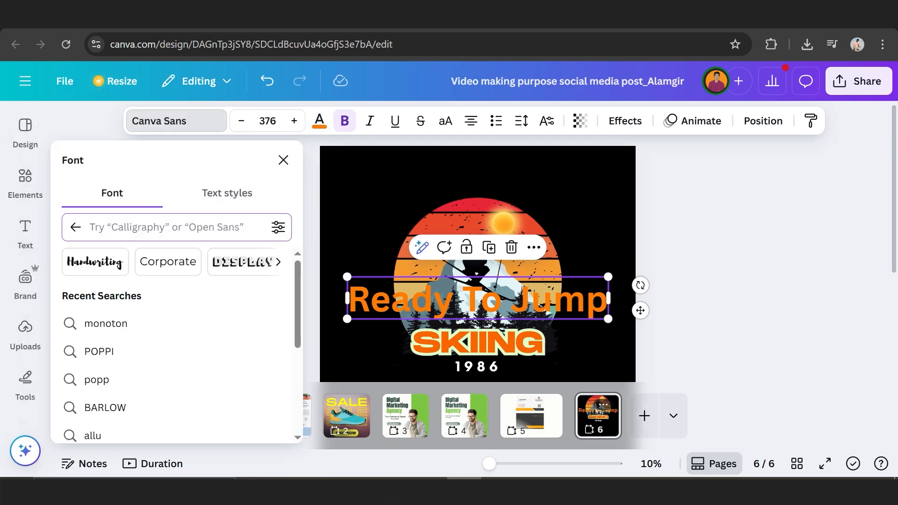
pyautogui.write('aug')
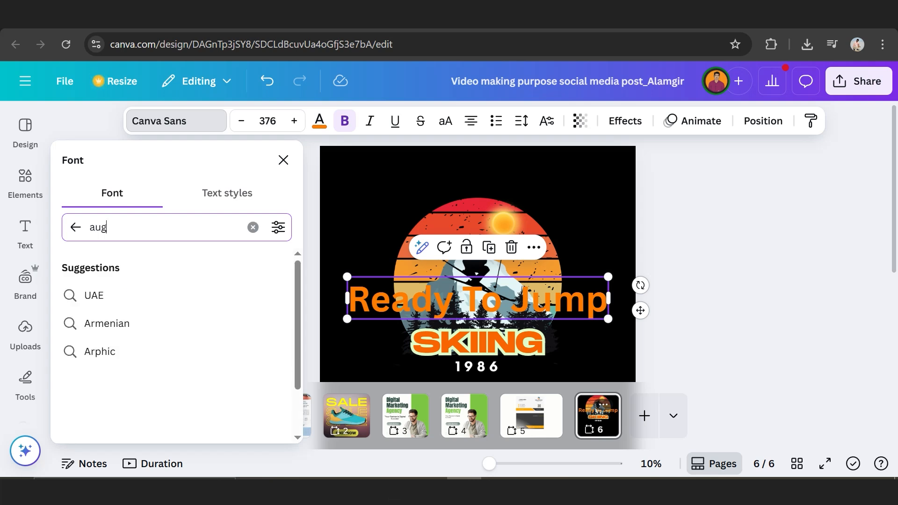
pyautogui.write('us')
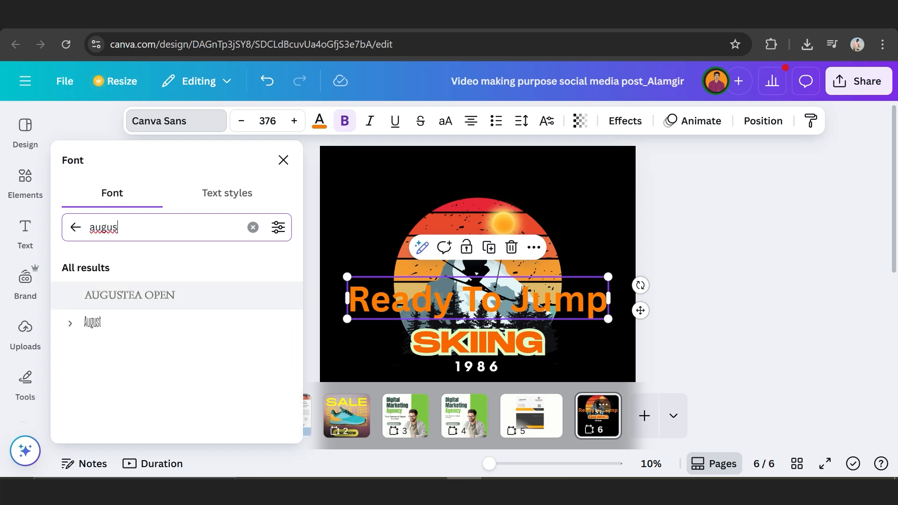
pyautogui.click(130, 294)
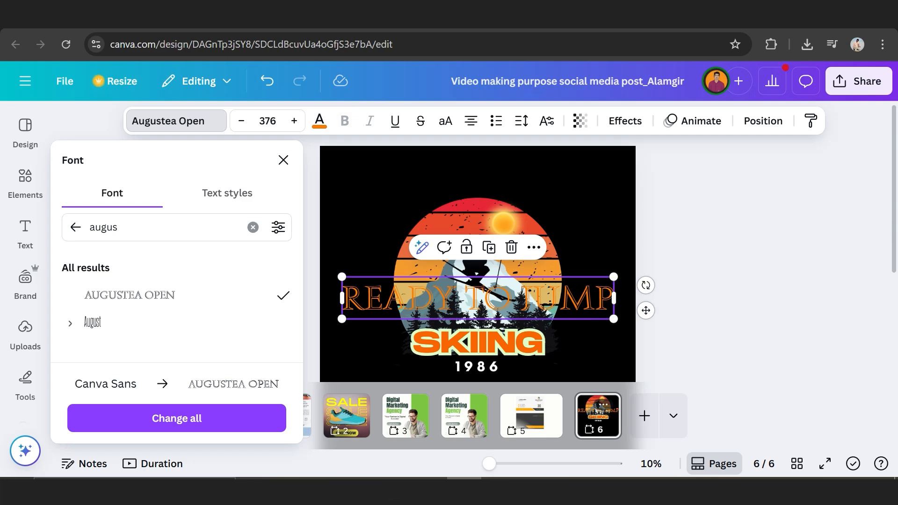
pyautogui.click(283, 160)
pyautogui.click(25, 232)
pyautogui.scroll(-2, 172, 327)
pyautogui.scroll(-5, 172, 327)
pyautogui.scroll(-8, 172, 327)
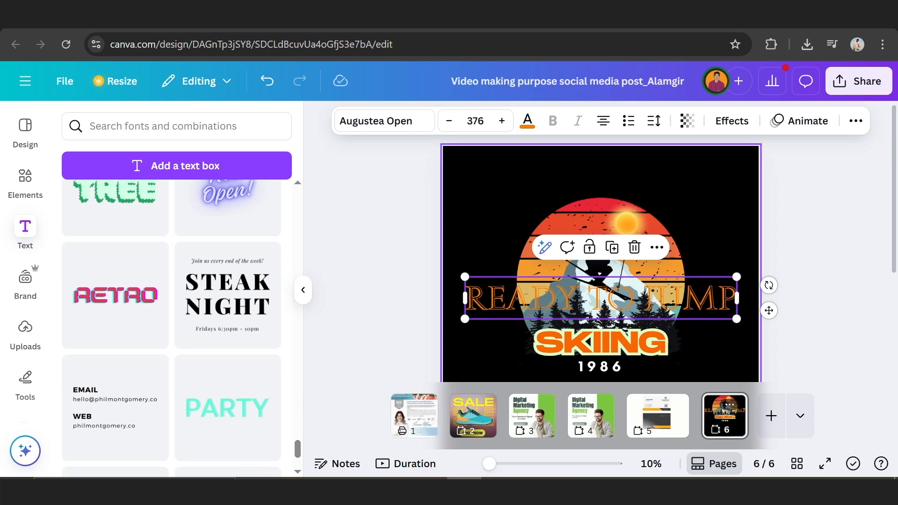
pyautogui.click(376, 120)
# - Apply the Curve shape effect at 74 to the "Ready To Jump" heading and move it above the sunset circle
pyautogui.click(732, 120)
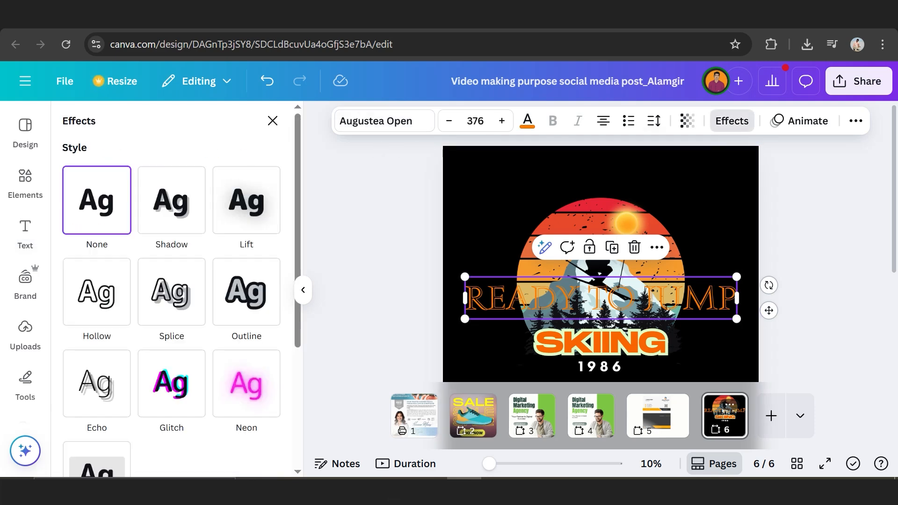
pyautogui.scroll(-5, 172, 309)
pyautogui.click(172, 414)
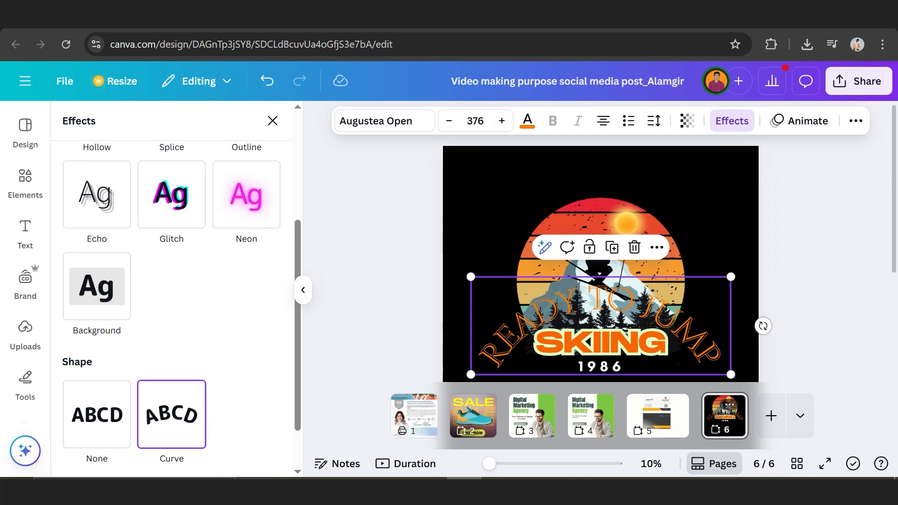
pyautogui.moveTo(600, 300); pyautogui.dragTo(605, 175)
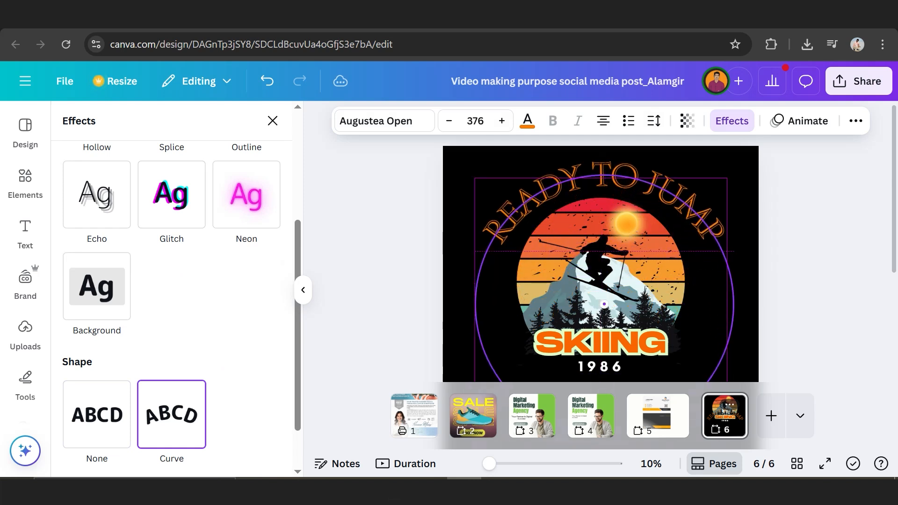
pyautogui.scroll(-1, 164, 444)
pyautogui.moveTo(163, 446); pyautogui.dragTo(169, 445)
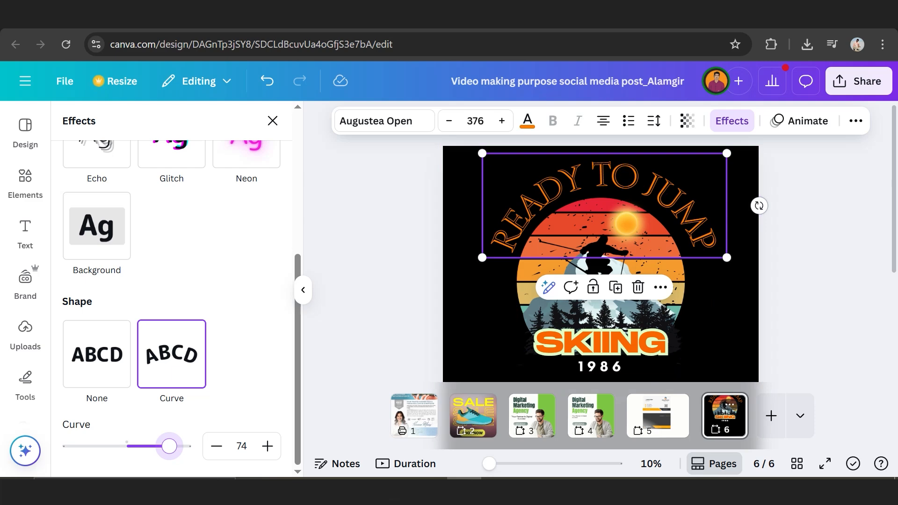
# - Align the curved "Ready To Jump" heading to the horizontal center of the page
pyautogui.click(855, 121)
pyautogui.click(809, 152)
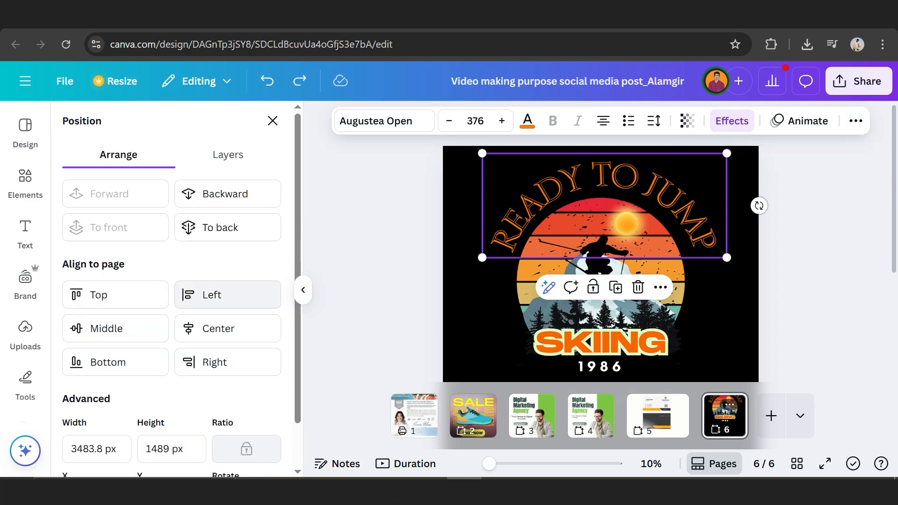
pyautogui.click(228, 328)
pyautogui.click(272, 121)
pyautogui.click(374, 215)
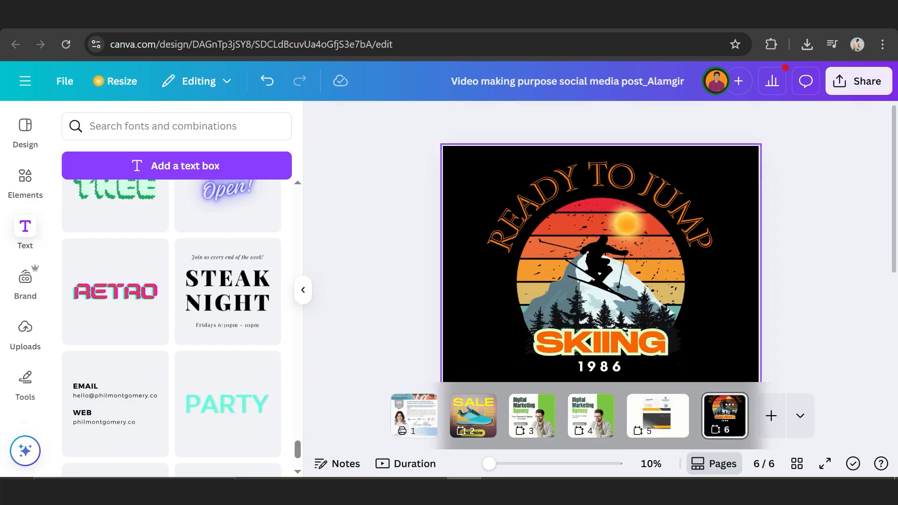
# - Select the whole skiing graphic with its texts and move it down to the vertical middle of the page
pyautogui.scroll(-3, 600, 261)
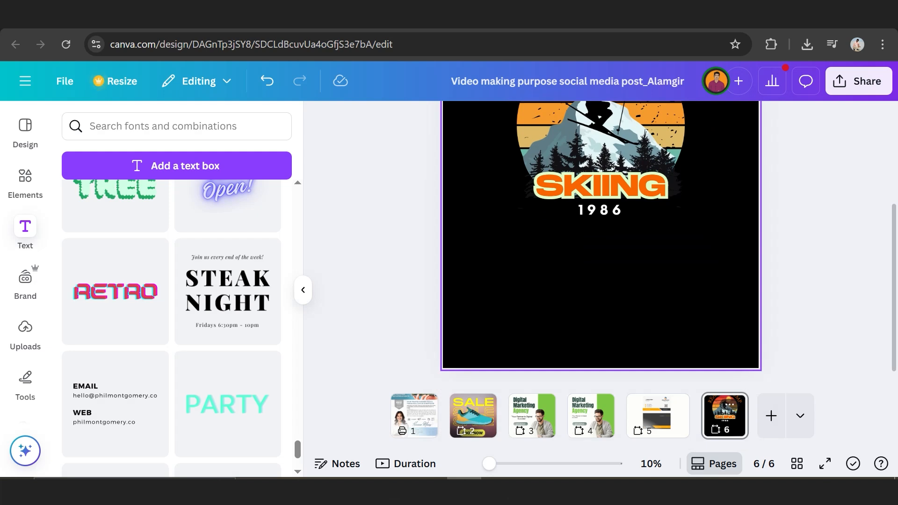
pyautogui.scroll(3, 601, 257)
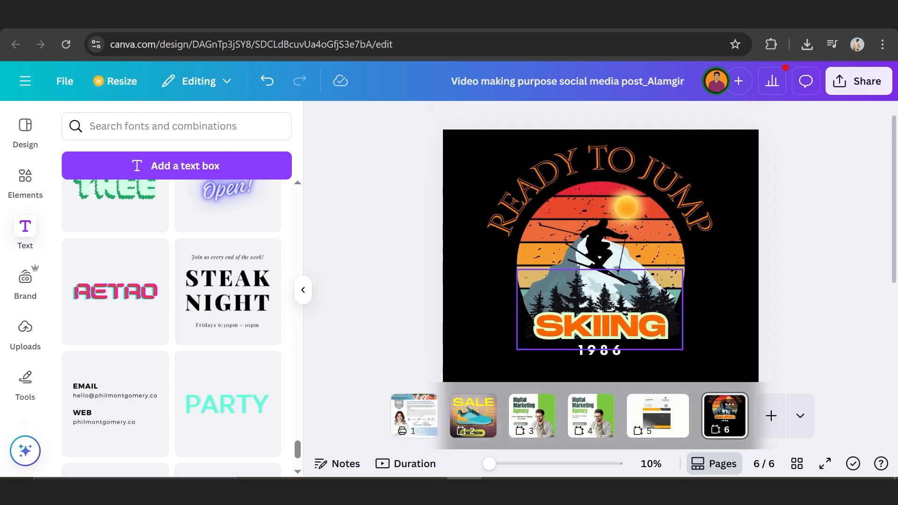
pyautogui.moveTo(423, 136); pyautogui.dragTo(743, 372)
pyautogui.scroll(-3, 654, 280)
pyautogui.moveTo(603, 199); pyautogui.dragTo(604, 288)
pyautogui.click(801, 290)
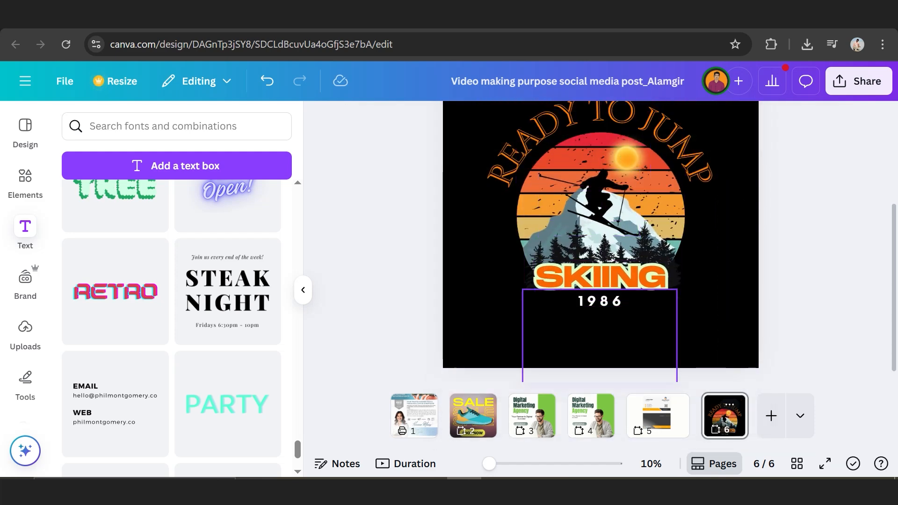
pyautogui.scroll(2, 604, 320)
pyautogui.scroll(-2, 600, 234)
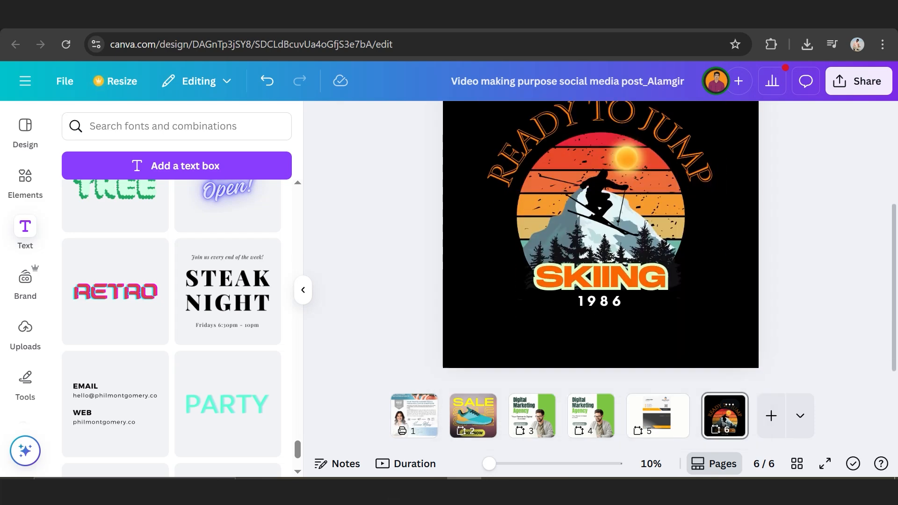
# - Open the download settings for the design and limit the page selection to page 6 only
pyautogui.click(859, 81)
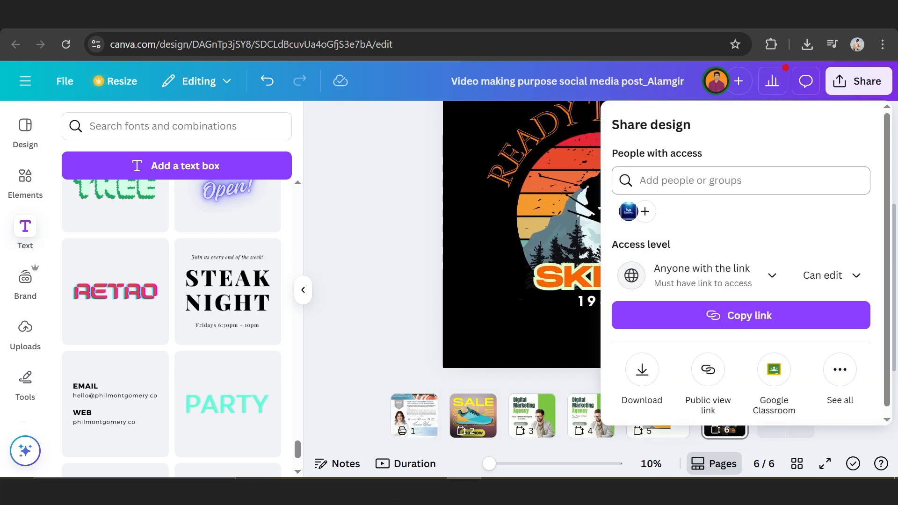
pyautogui.click(642, 369)
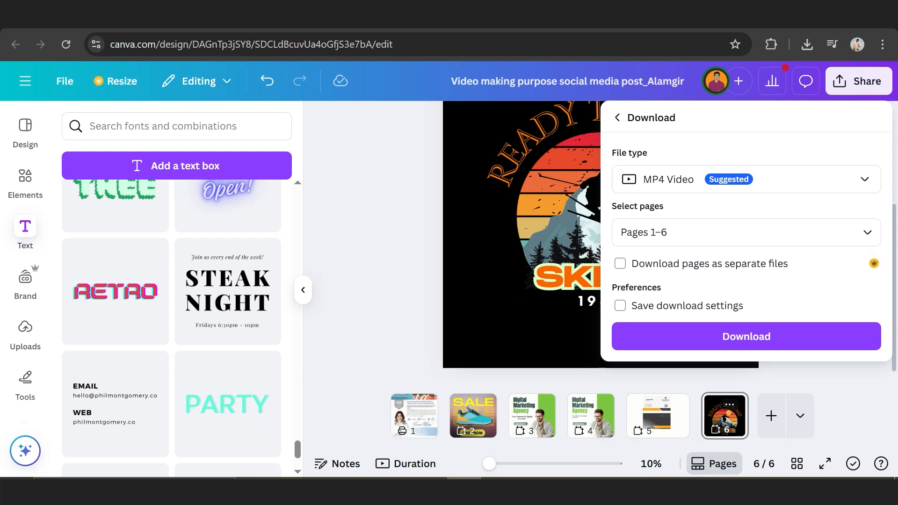
pyautogui.click(746, 232)
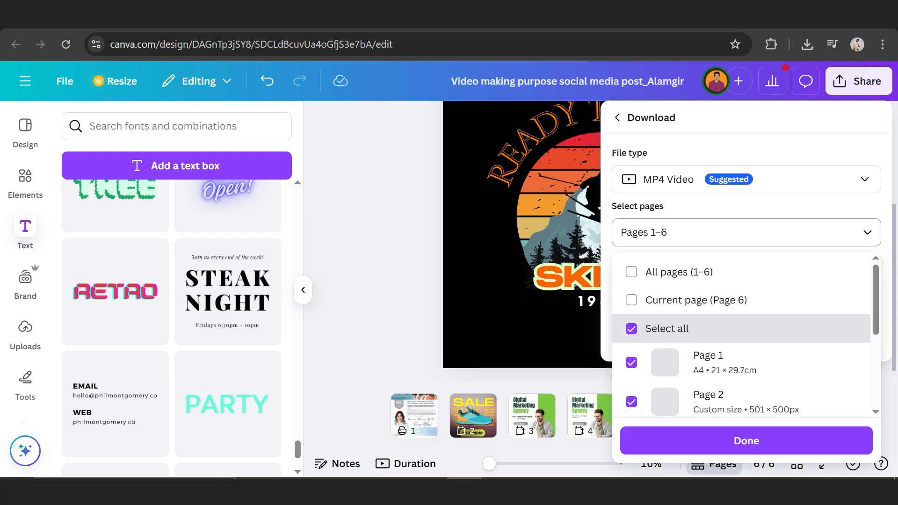
pyautogui.scroll(-3, 746, 310)
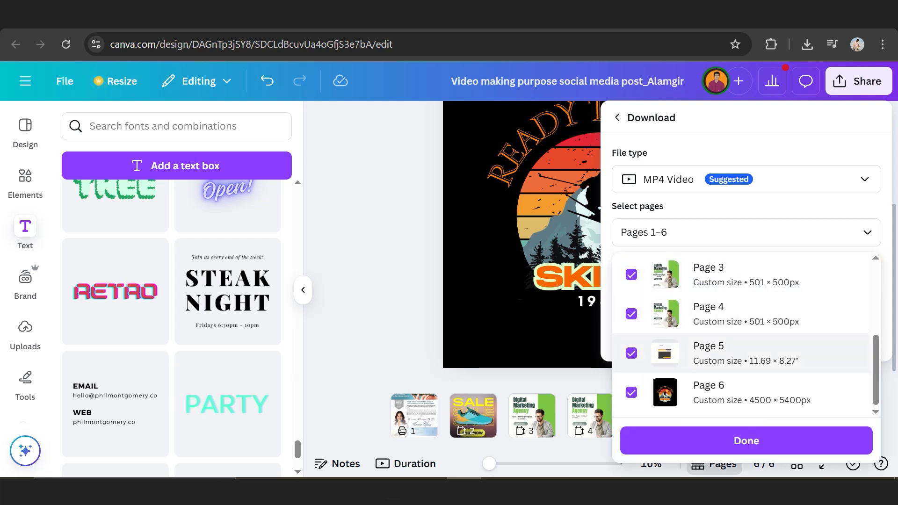
pyautogui.click(632, 313)
pyautogui.scroll(2, 745, 334)
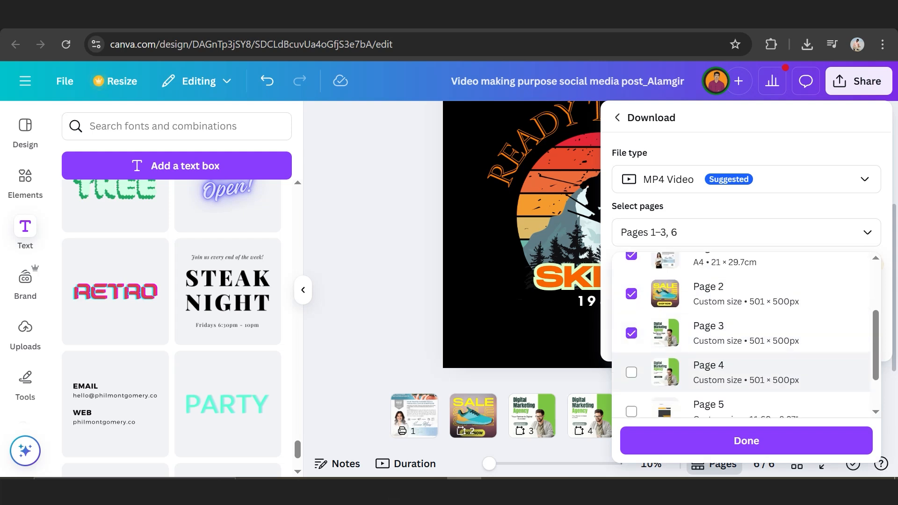
pyautogui.click(631, 344)
pyautogui.click(631, 305)
pyautogui.click(631, 266)
pyautogui.scroll(-3, 746, 313)
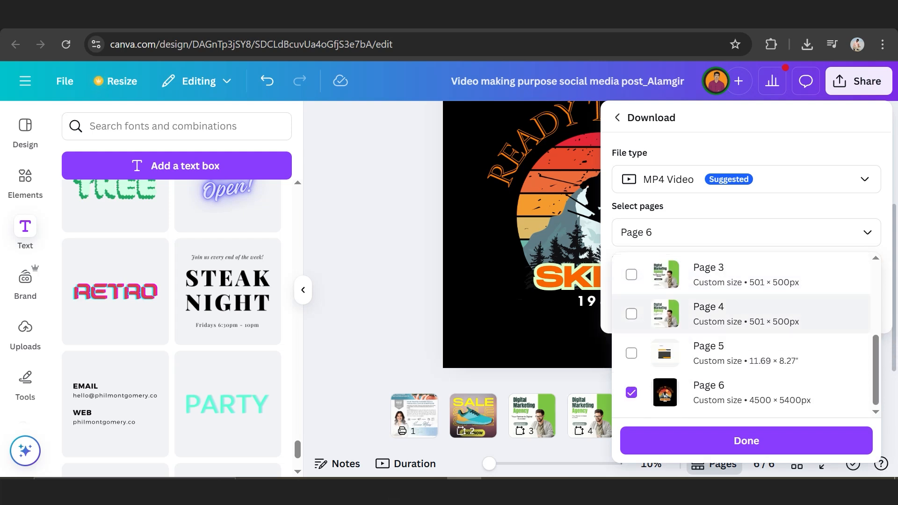
pyautogui.click(746, 441)
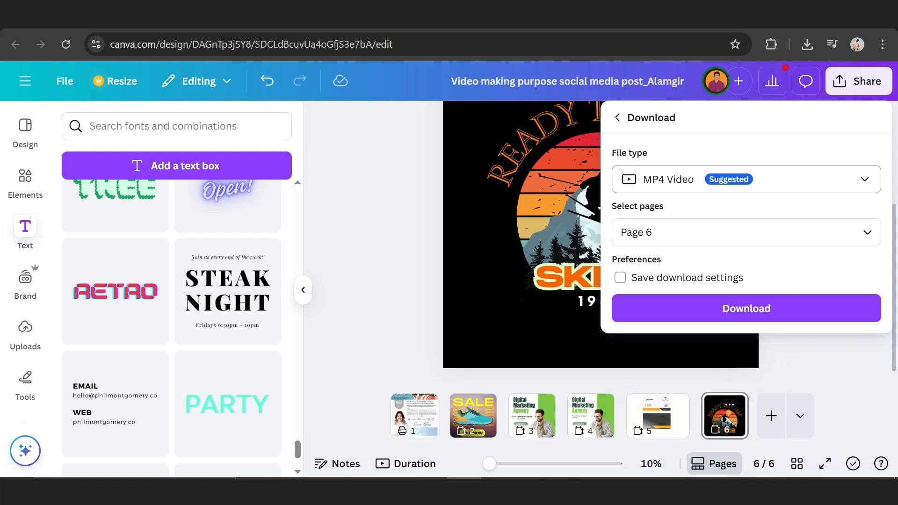
# - Download page 6 as a PNG with the size multiplier set to 1.375
pyautogui.click(746, 179)
pyautogui.click(701, 265)
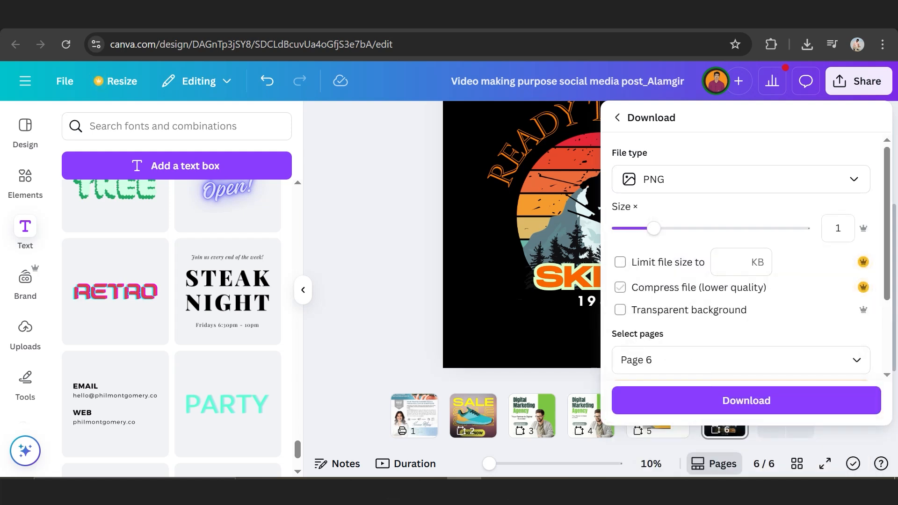
pyautogui.moveTo(653, 228); pyautogui.dragTo(679, 228)
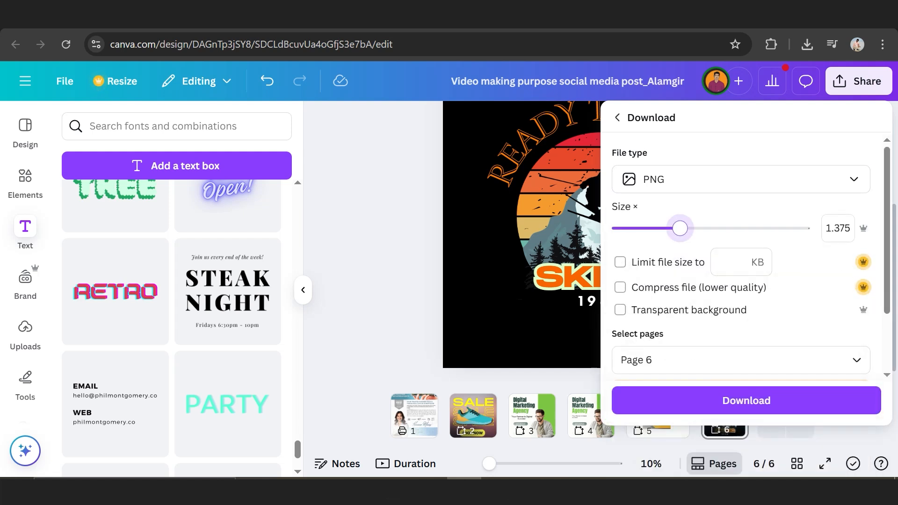
pyautogui.click(746, 400)
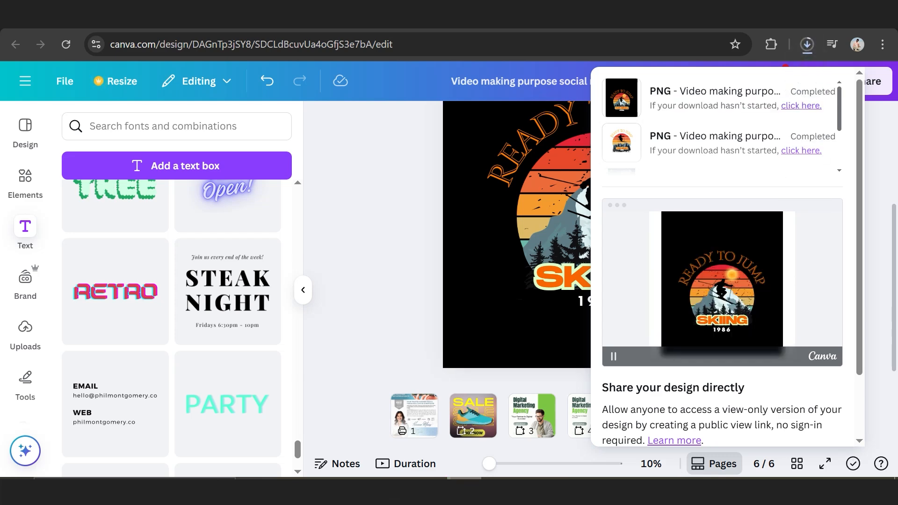
# - Add a new page after page 6 and change its background colour to white
pyautogui.click(771, 415)
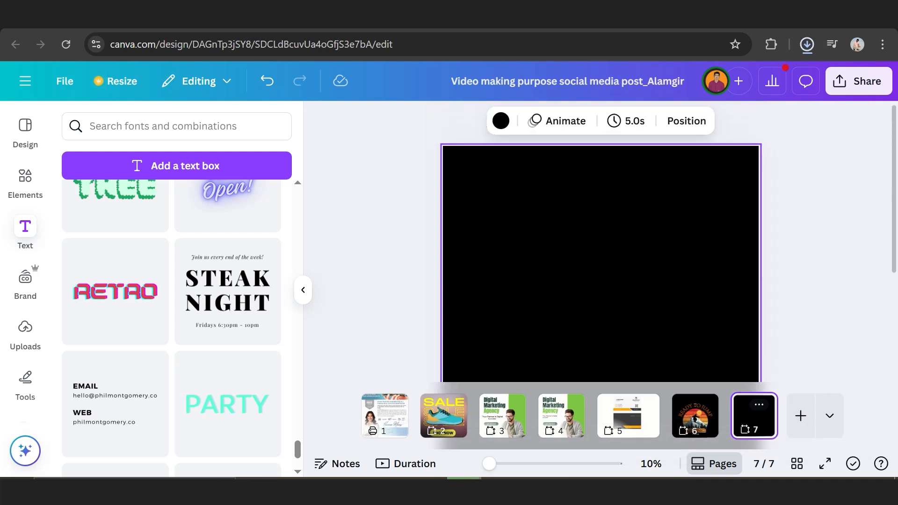
pyautogui.click(500, 121)
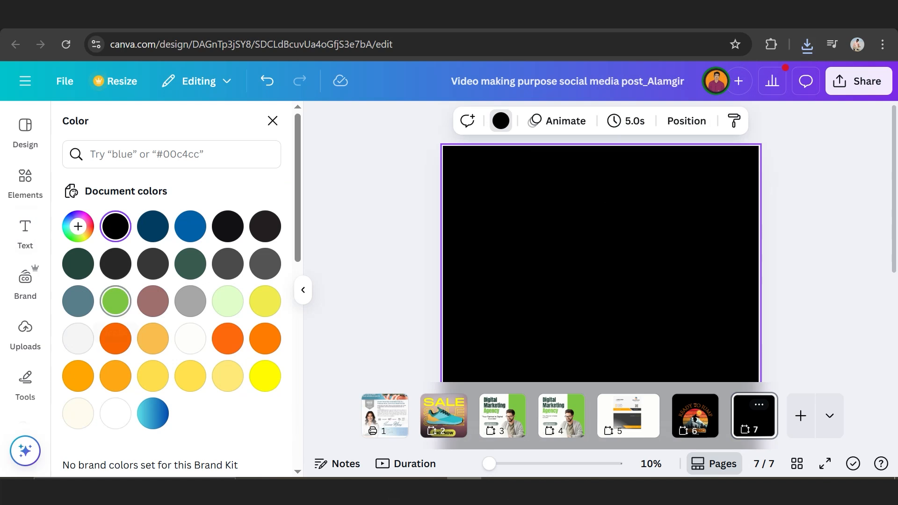
pyautogui.click(115, 414)
pyautogui.click(273, 121)
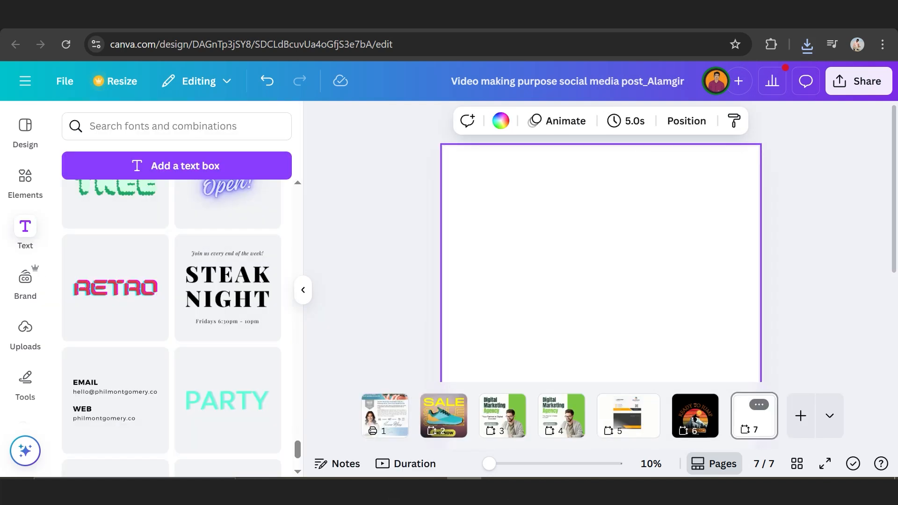
# - Search the elements for "t shirt" and add the black T-shirt graphic with dark outlines to page 7
pyautogui.scroll(-1, 601, 261)
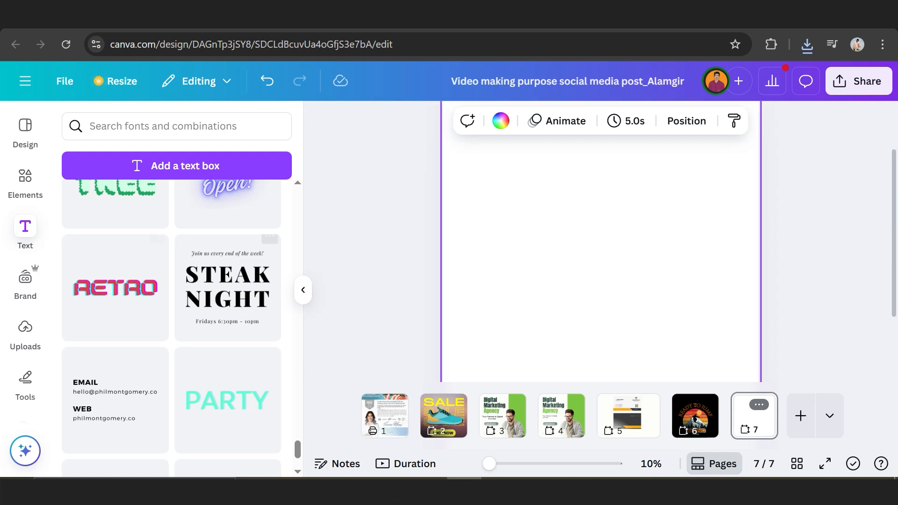
pyautogui.click(26, 182)
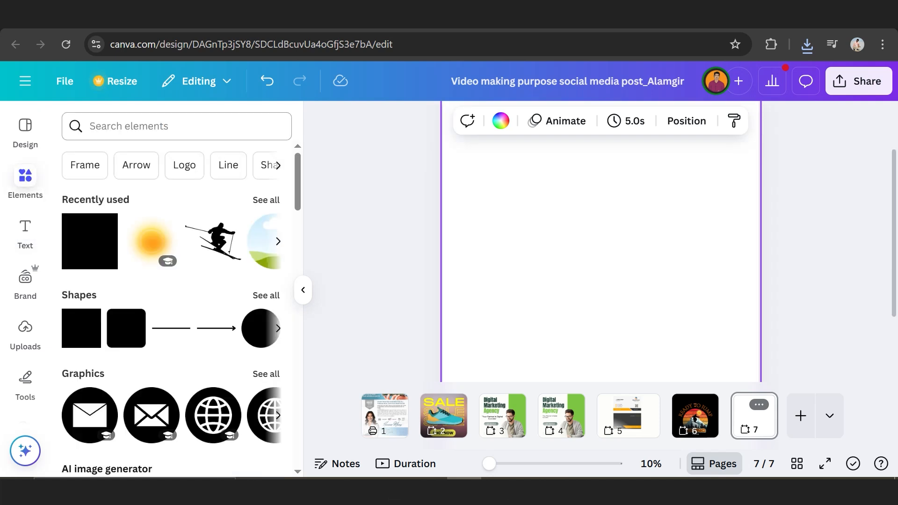
pyautogui.click(172, 126)
pyautogui.write('t shirt')
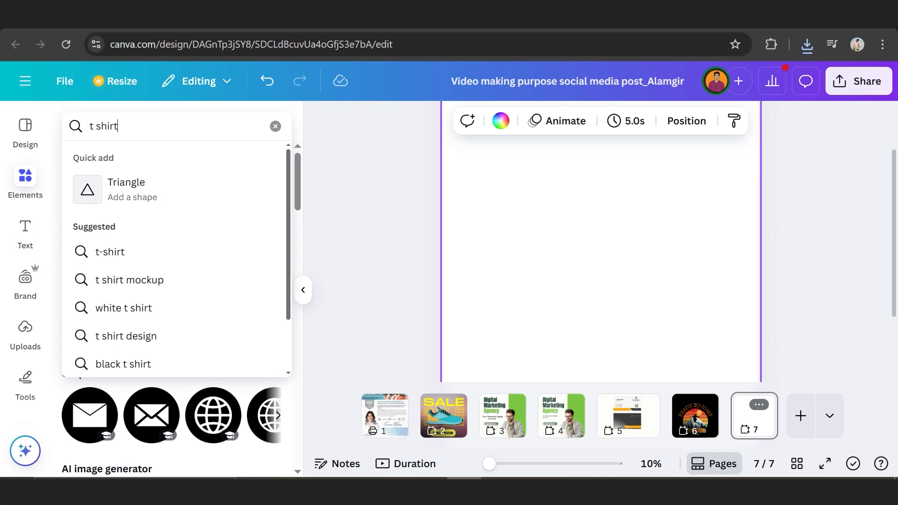
pyautogui.press('Return')
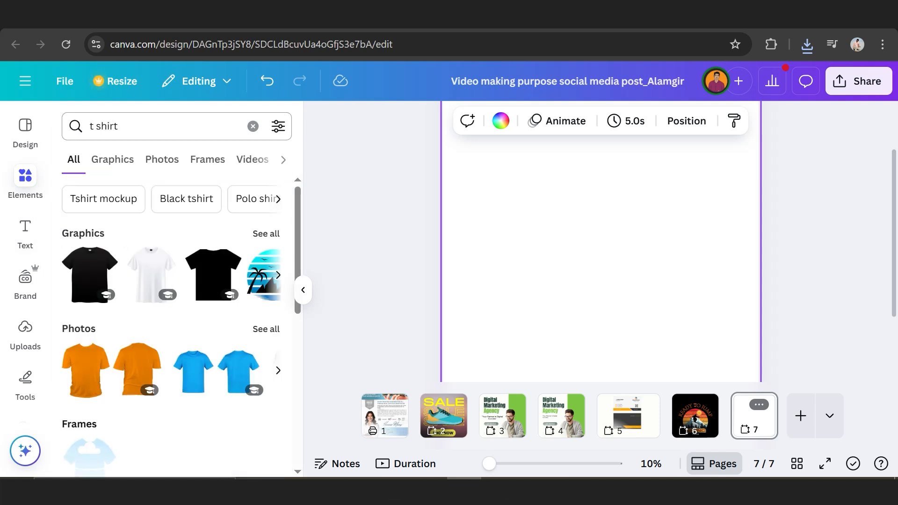
pyautogui.click(266, 234)
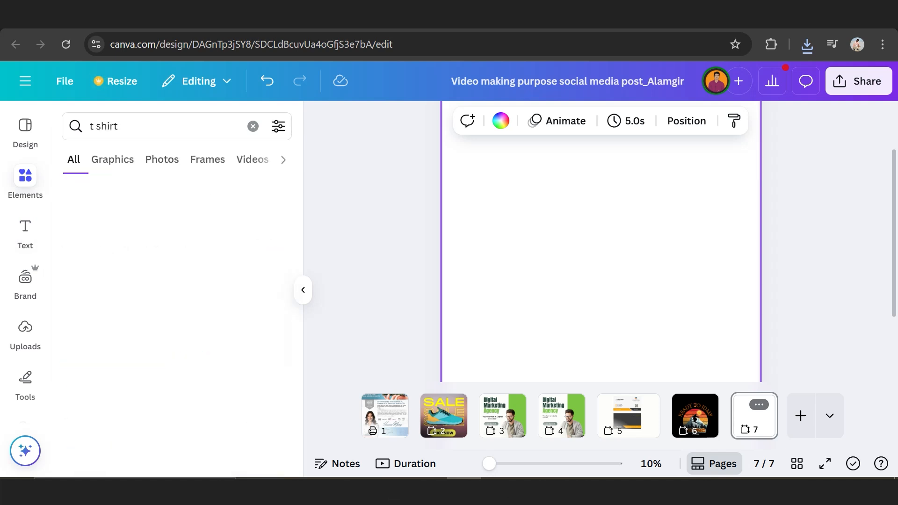
pyautogui.scroll(-2, 171, 267)
pyautogui.scroll(-3, 171, 267)
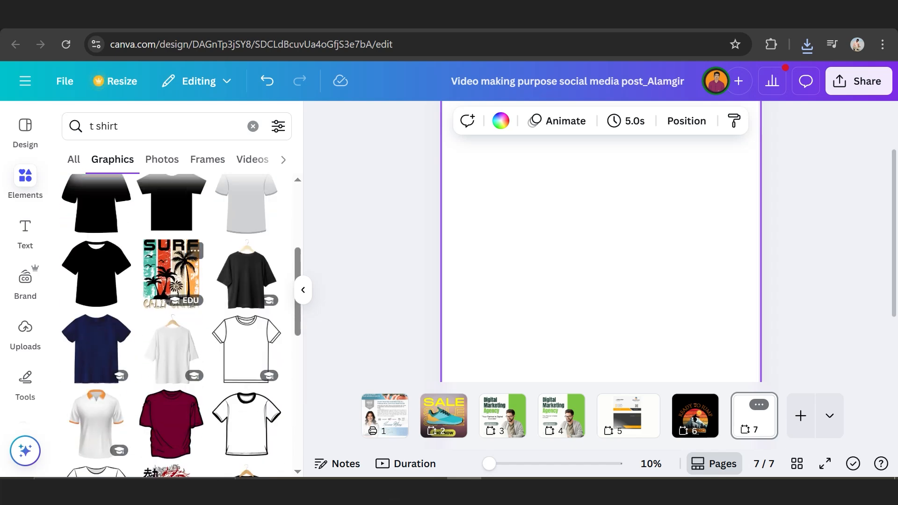
pyautogui.scroll(2, 171, 271)
pyautogui.scroll(-9, 171, 253)
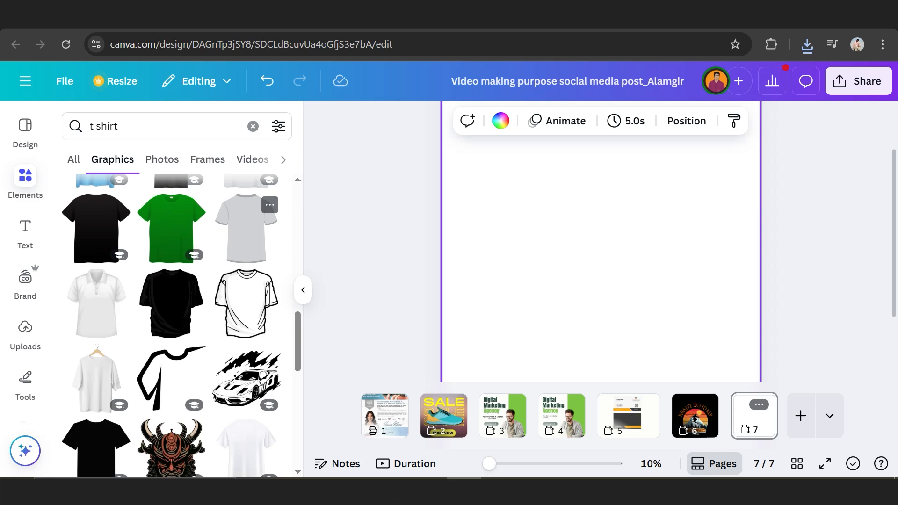
pyautogui.scroll(-6, 171, 252)
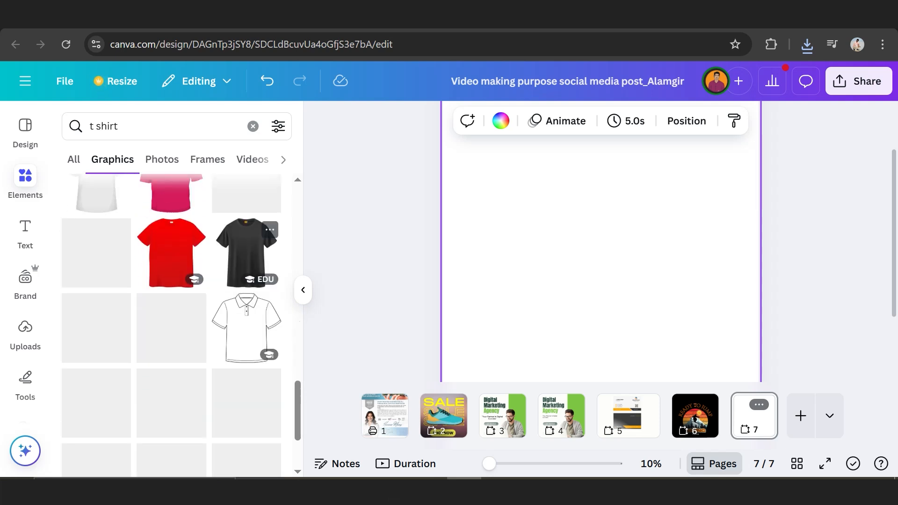
pyautogui.scroll(-2, 171, 325)
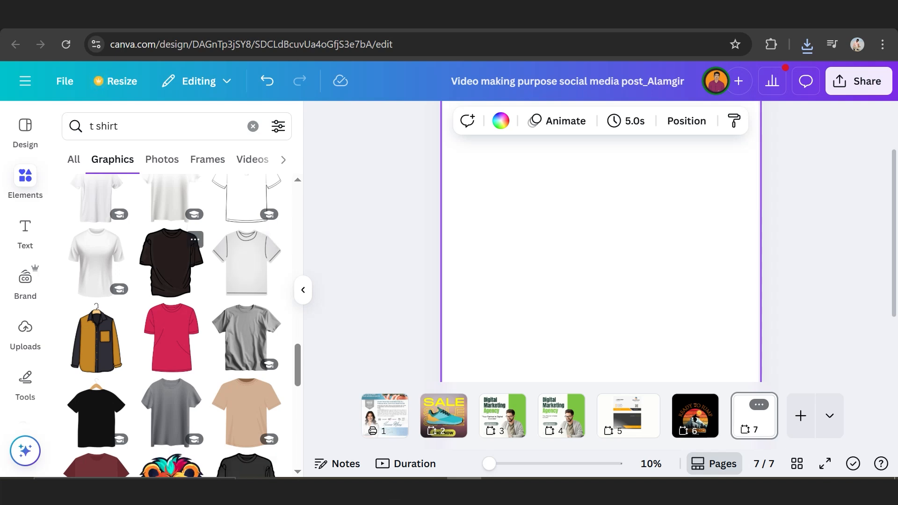
pyautogui.click(171, 262)
# - Enlarge the black T-shirt to fill most of the page width and center it on the page
pyautogui.moveTo(664, 333); pyautogui.dragTo(738, 423)
pyautogui.moveTo(631, 304); pyautogui.dragTo(596, 265)
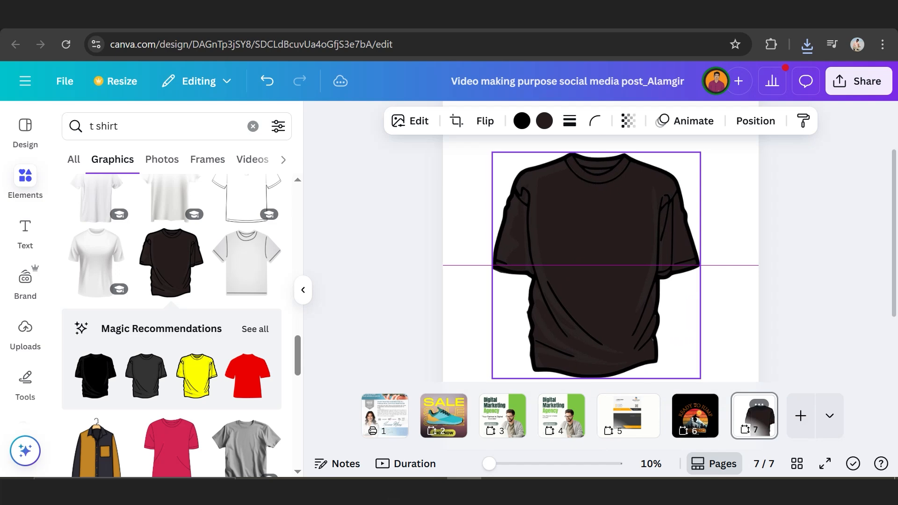
pyautogui.moveTo(701, 378); pyautogui.dragTo(715, 395)
pyautogui.moveTo(621, 300); pyautogui.dragTo(619, 298)
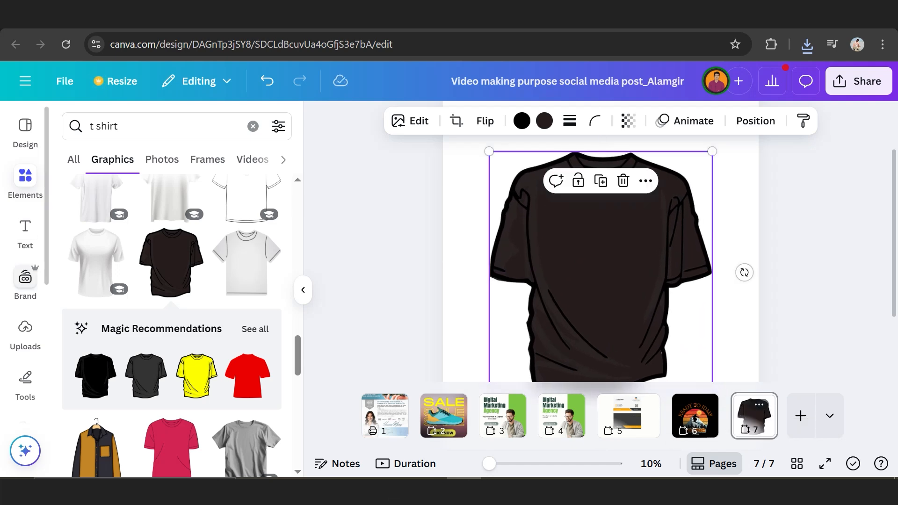
# - Upload the newly downloaded skiing design PNG from the Downloads folder
pyautogui.click(25, 327)
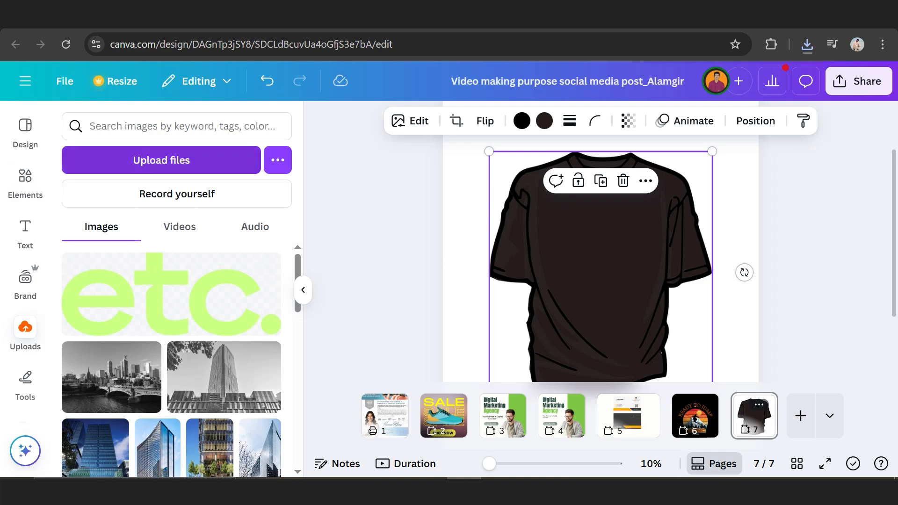
pyautogui.click(161, 160)
pyautogui.click(226, 173)
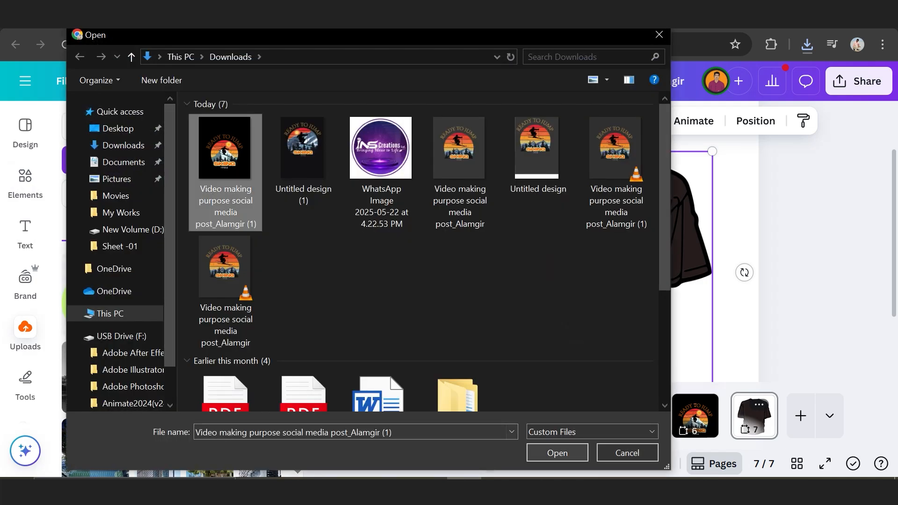
pyautogui.press('Return')
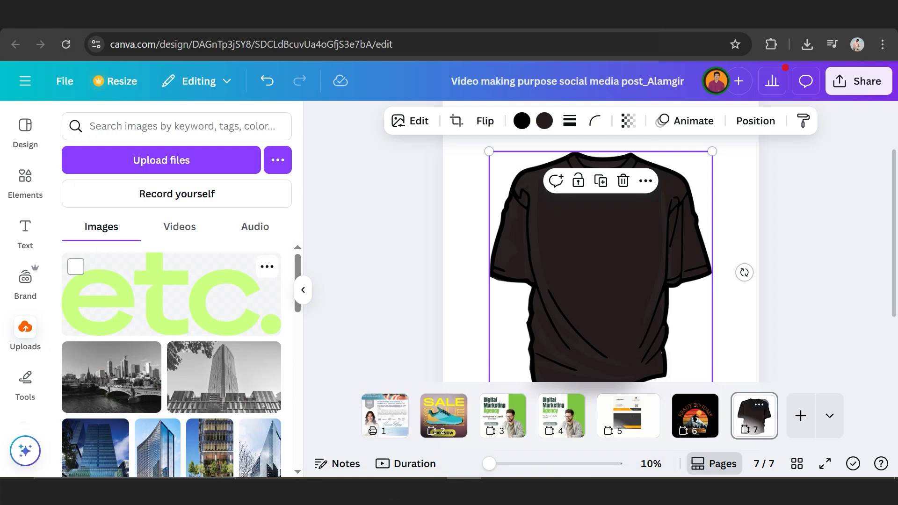
pyautogui.scroll(-2, 225, 334)
pyautogui.scroll(2, 210, 327)
# - Add a circle frame from the elements, shrink it and center it on the T-shirt's chest
pyautogui.click(25, 183)
pyautogui.scroll(2, 101, 262)
pyautogui.click(252, 126)
pyautogui.scroll(-10, 94, 328)
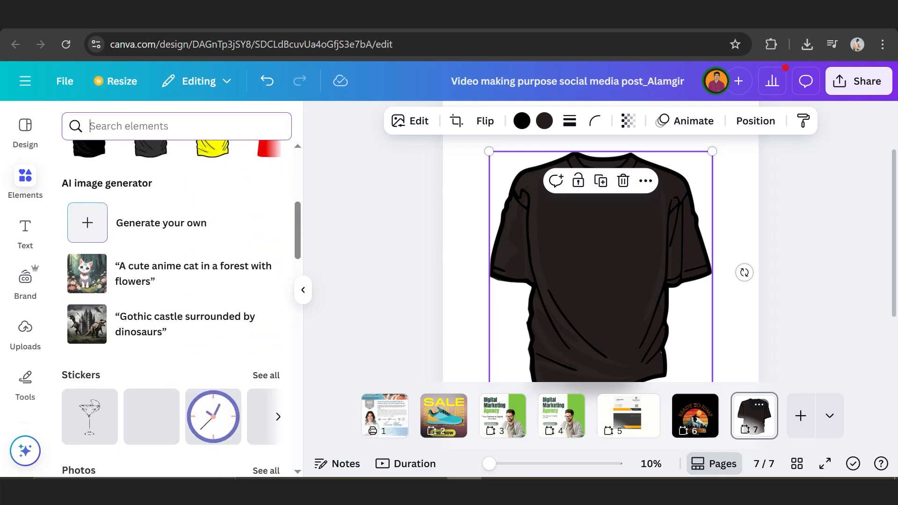
pyautogui.click(65, 332)
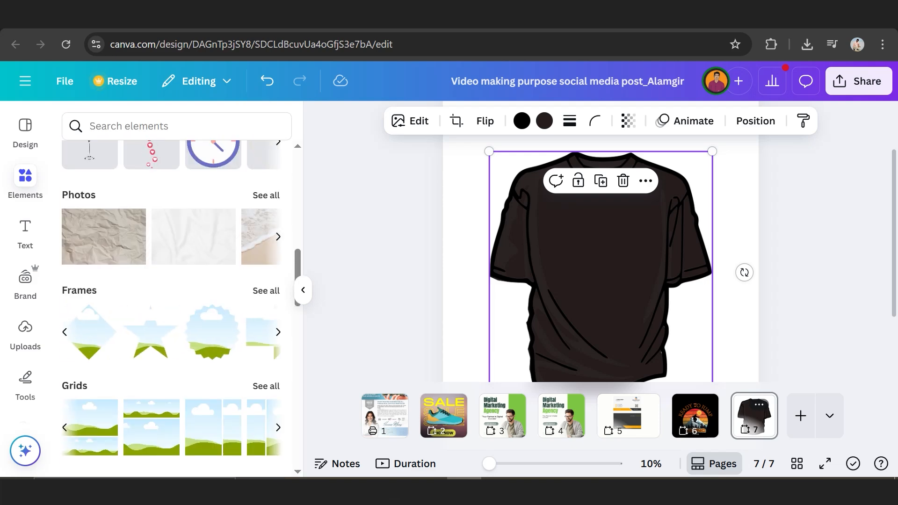
pyautogui.click(65, 332)
pyautogui.moveTo(680, 345); pyautogui.dragTo(614, 277)
pyautogui.moveTo(568, 232); pyautogui.dragTo(599, 240)
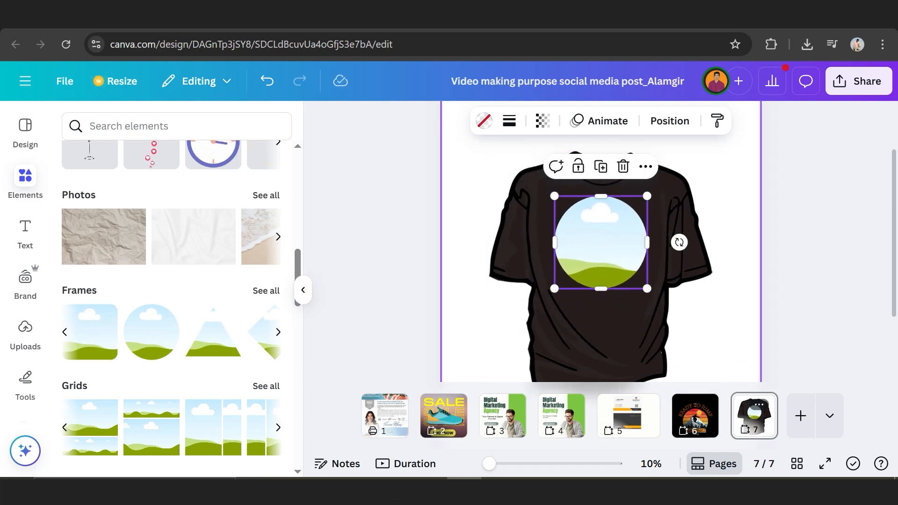
pyautogui.press('Escape')
# - Place the uploaded skiing design image into the circle frame on the T-shirt
pyautogui.click(26, 327)
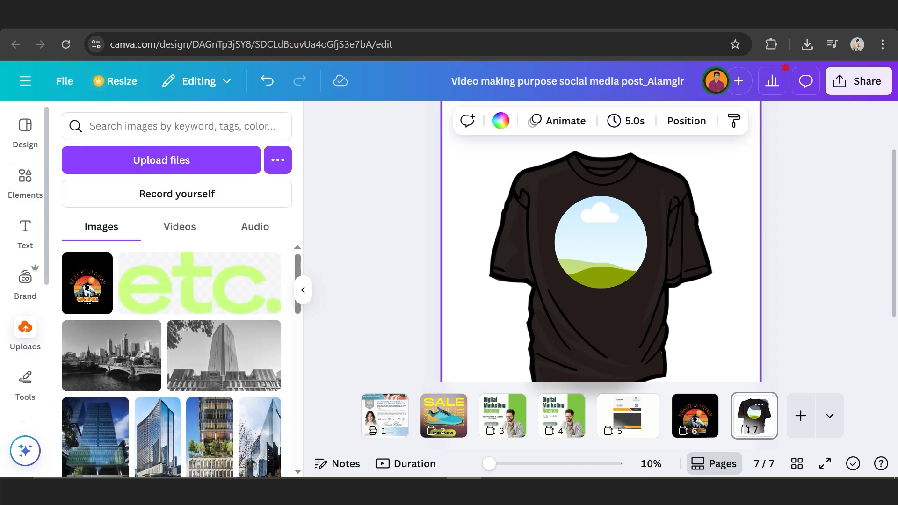
pyautogui.click(87, 286)
pyautogui.moveTo(589, 277); pyautogui.dragTo(618, 250)
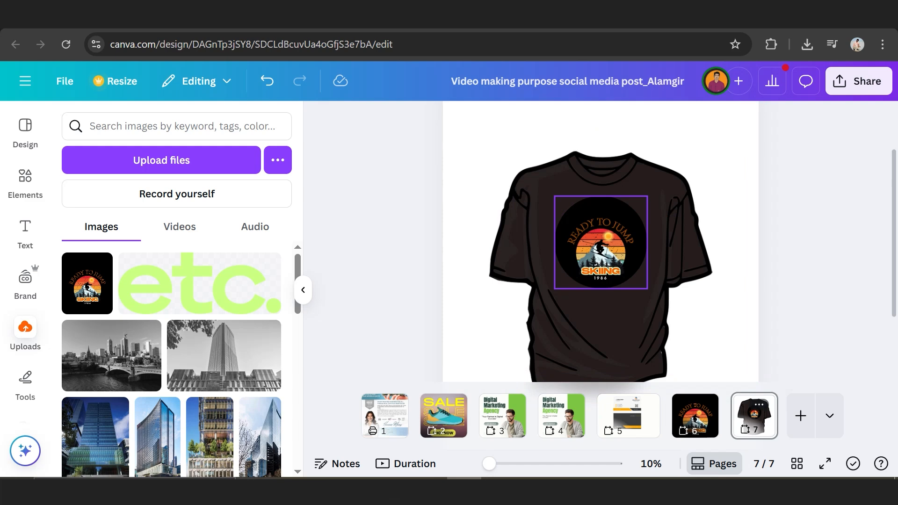
# - Enlarge the skiing image inside the circle frame and reposition it so the artwork sits centered in the circle
pyautogui.doubleClick(612, 248)
pyautogui.moveTo(646, 298); pyautogui.dragTo(661, 316)
pyautogui.moveTo(611, 260); pyautogui.dragTo(606, 253)
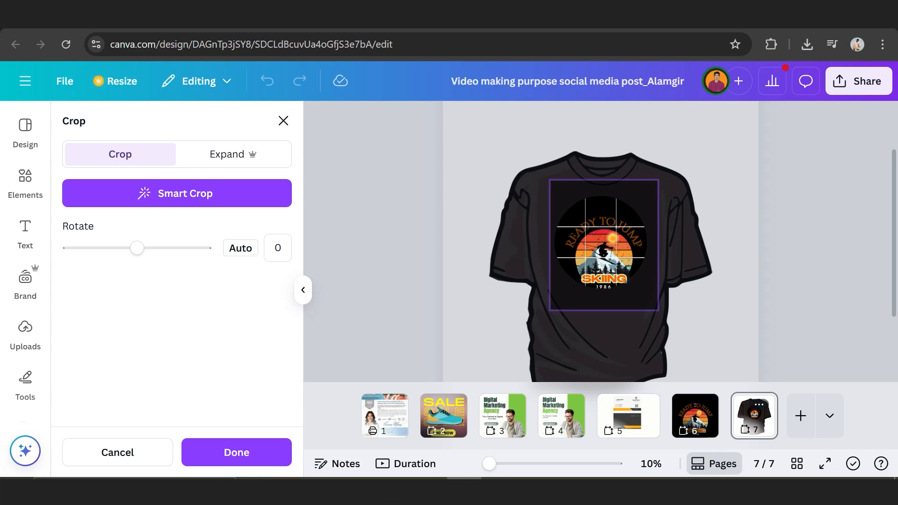
pyautogui.scroll(5, 612, 272)
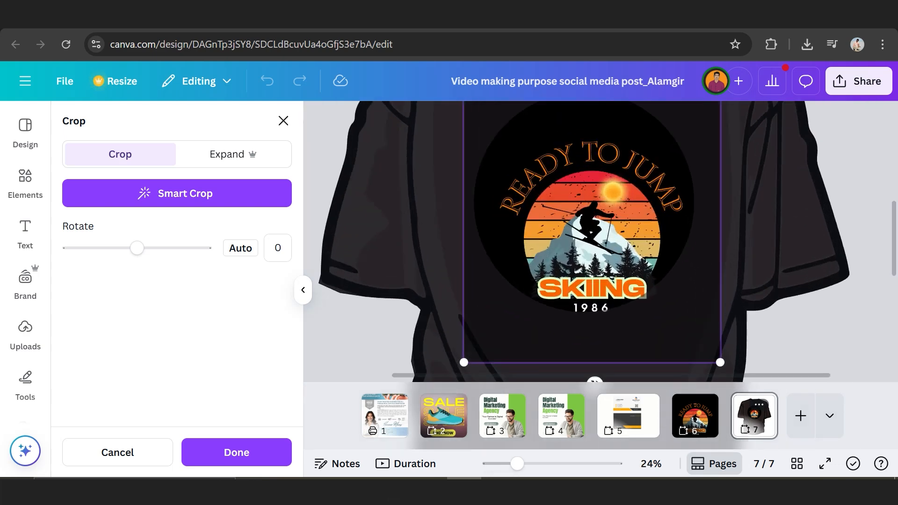
pyautogui.scroll(1, 607, 271)
pyautogui.moveTo(607, 271); pyautogui.dragTo(599, 244)
pyautogui.scroll(-2, 600, 241)
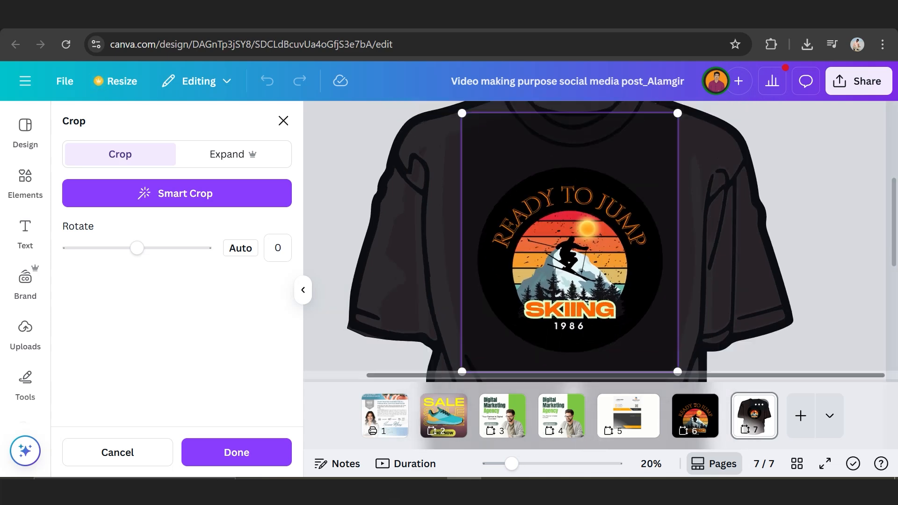
# - Fine-tune the image's scale and position in the frame until the artwork nearly fills the circle, and apply the crop
pyautogui.moveTo(680, 373); pyautogui.dragTo(707, 404)
pyautogui.moveTo(596, 240); pyautogui.dragTo(583, 227)
pyautogui.scroll(-3, 583, 227)
pyautogui.moveTo(630, 339); pyautogui.dragTo(643, 352)
pyautogui.moveTo(557, 268); pyautogui.dragTo(552, 263)
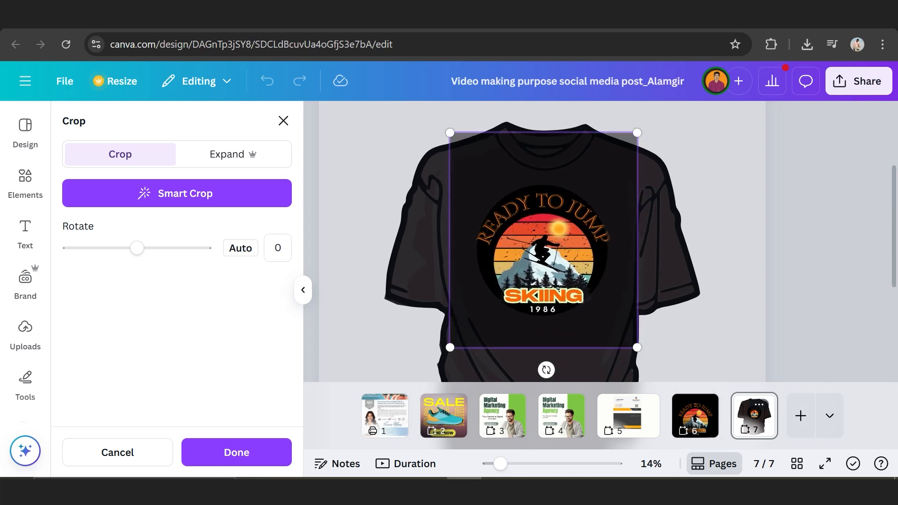
pyautogui.moveTo(637, 348); pyautogui.dragTo(631, 344)
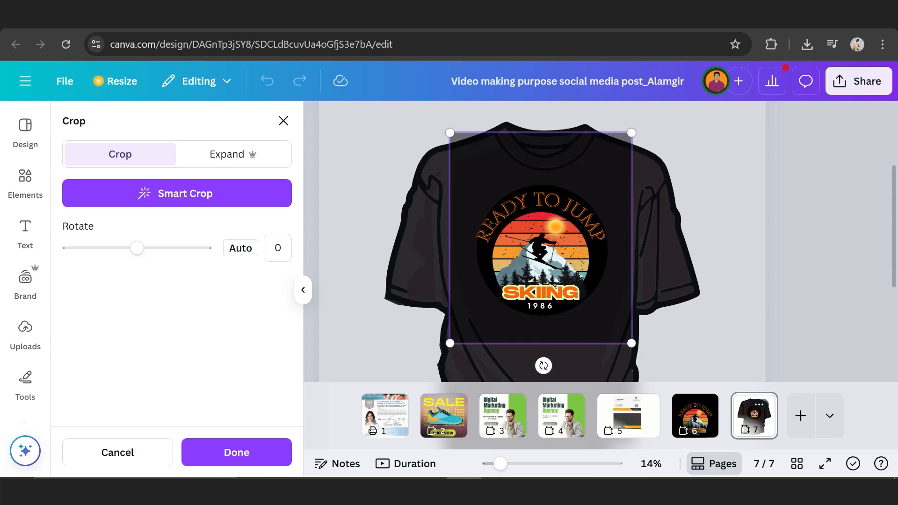
pyautogui.keyDown('ctrl'); pyautogui.scroll(3, 545, 260); pyautogui.keyUp('ctrl')
pyautogui.moveTo(545, 260); pyautogui.dragTo(549, 262)
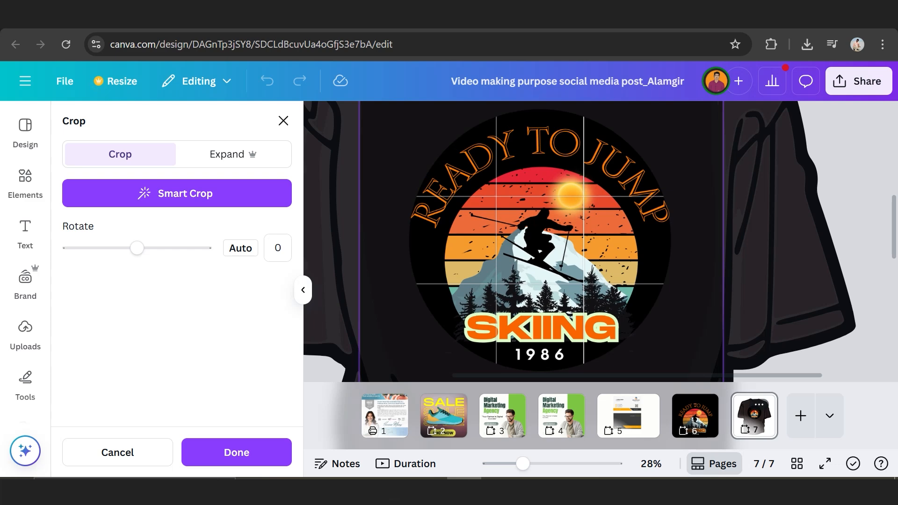
pyautogui.keyDown('ctrl'); pyautogui.scroll(-2, 549, 262); pyautogui.keyUp('ctrl')
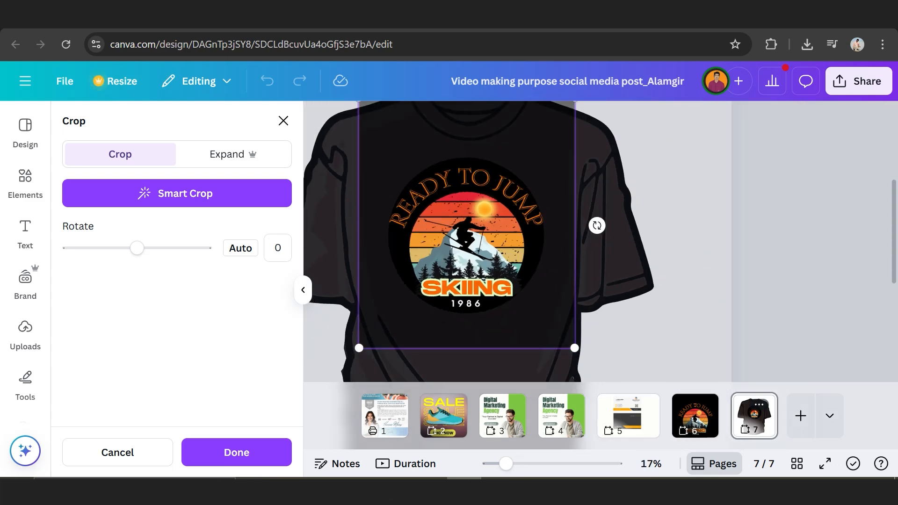
pyautogui.click(715, 276)
# - Delete the dark brown illustrated T-shirt behind the skiing design
pyautogui.click(693, 281)
pyautogui.keyDown('ctrl'); pyautogui.scroll(-3, 694, 280); pyautogui.keyUp('ctrl')
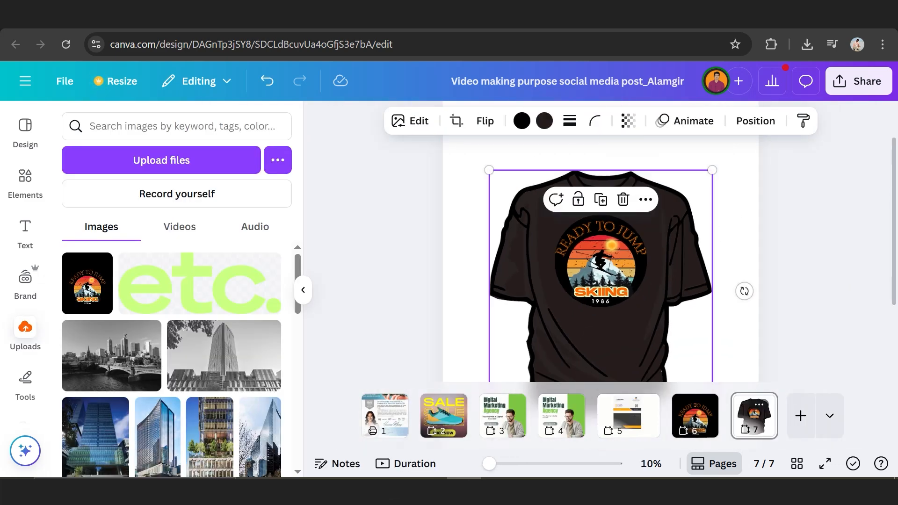
pyautogui.keyDown('ctrl'); pyautogui.scroll(1, 694, 281); pyautogui.keyUp('ctrl')
pyautogui.keyDown('ctrl'); pyautogui.scroll(-1, 694, 280); pyautogui.keyUp('ctrl')
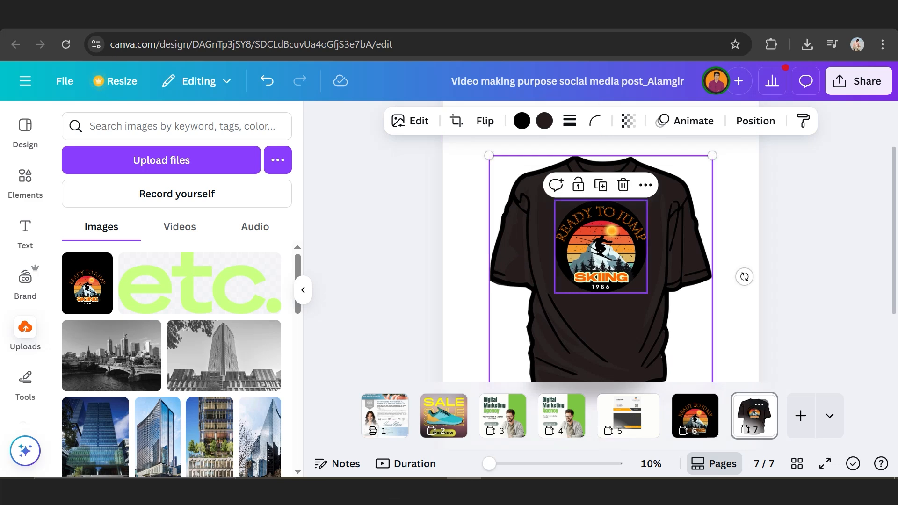
pyautogui.press('Delete')
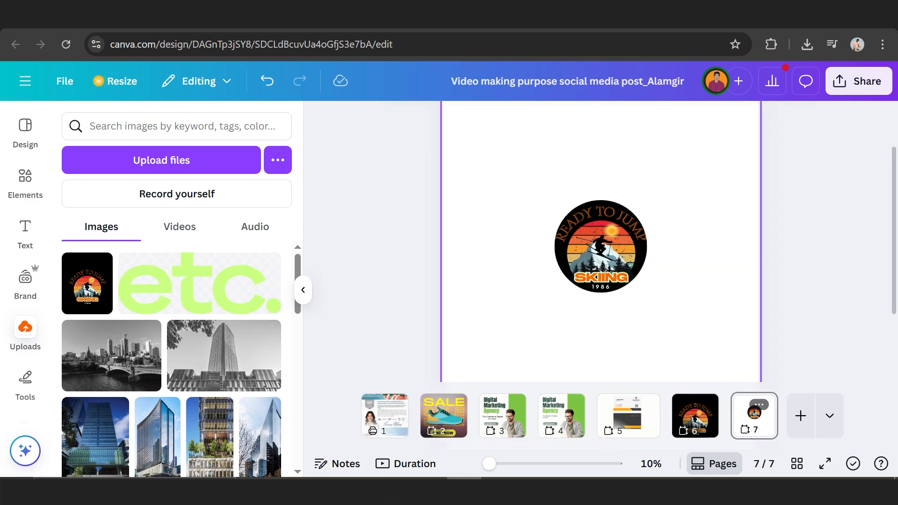
# - Search the elements for "t shirt" and add a plain solid black T-shirt graphic to the page
pyautogui.click(25, 177)
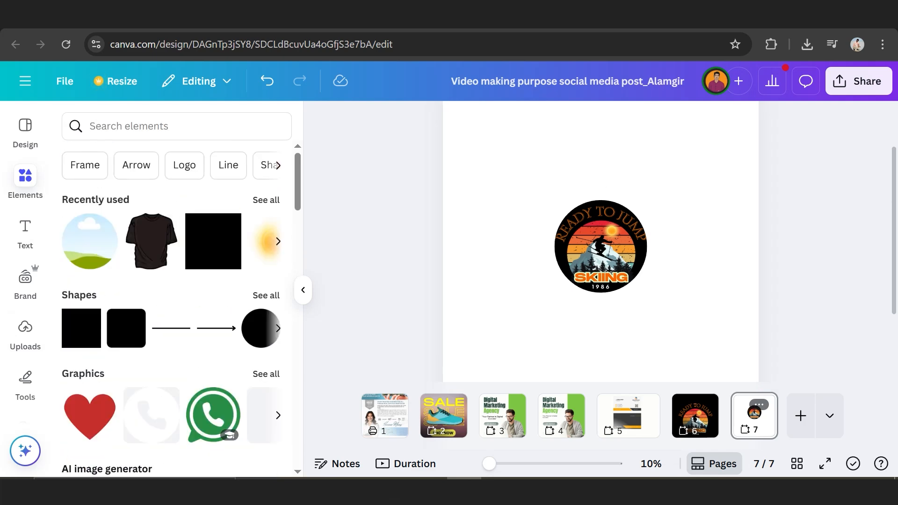
pyautogui.click(135, 126)
pyautogui.click(94, 186)
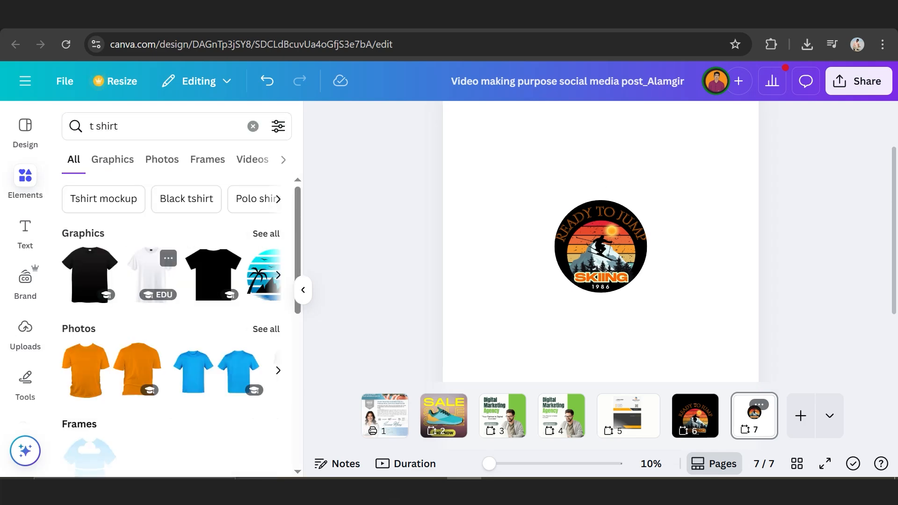
pyautogui.scroll(-8, 173, 304)
pyautogui.scroll(8, 173, 304)
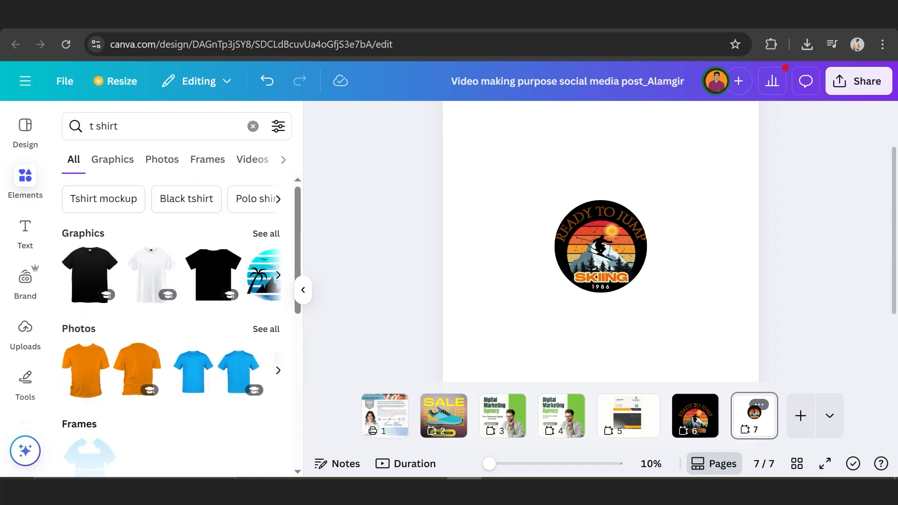
pyautogui.click(266, 234)
pyautogui.scroll(-3, 172, 350)
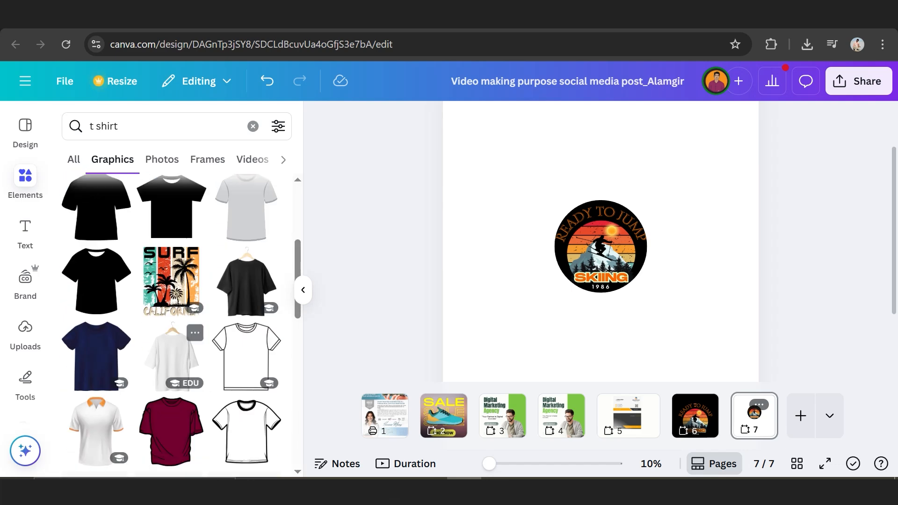
pyautogui.scroll(2, 195, 332)
pyautogui.click(96, 276)
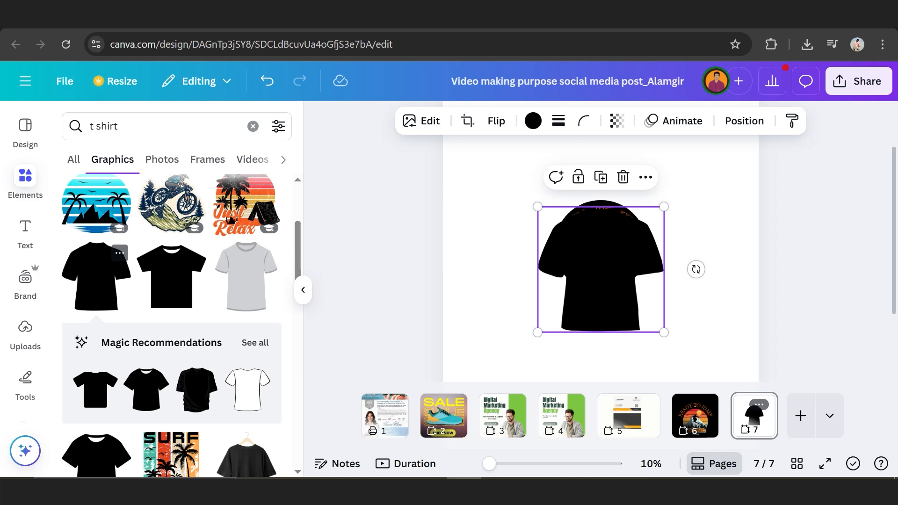
# - Enlarge the black T-shirt to fill most of the page width, center it, and layer it behind the skiing design
pyautogui.moveTo(663, 333); pyautogui.dragTo(769, 455)
pyautogui.moveTo(636, 290); pyautogui.dragTo(601, 249)
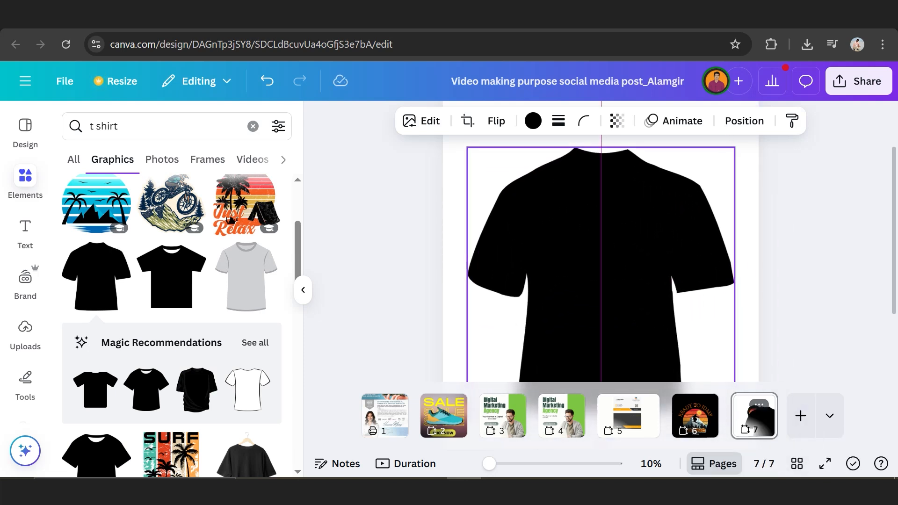
pyautogui.rightClick(695, 306)
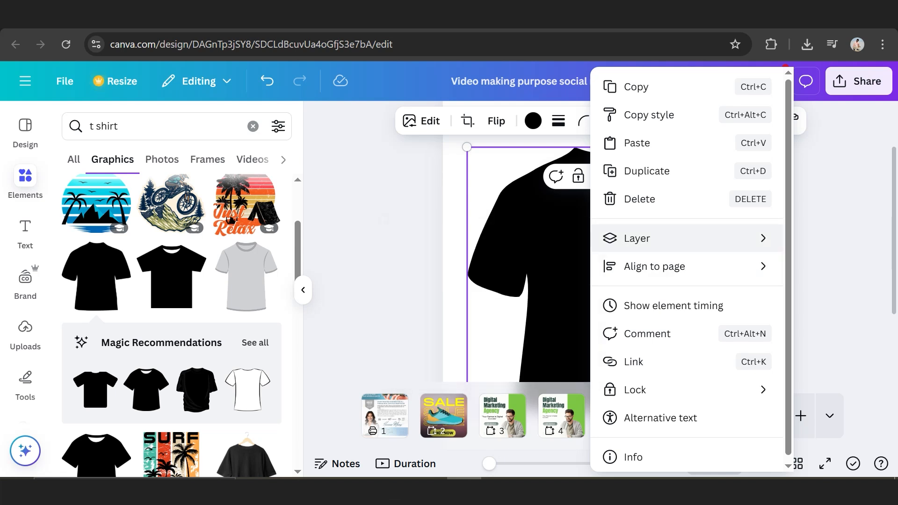
pyautogui.click(454, 322)
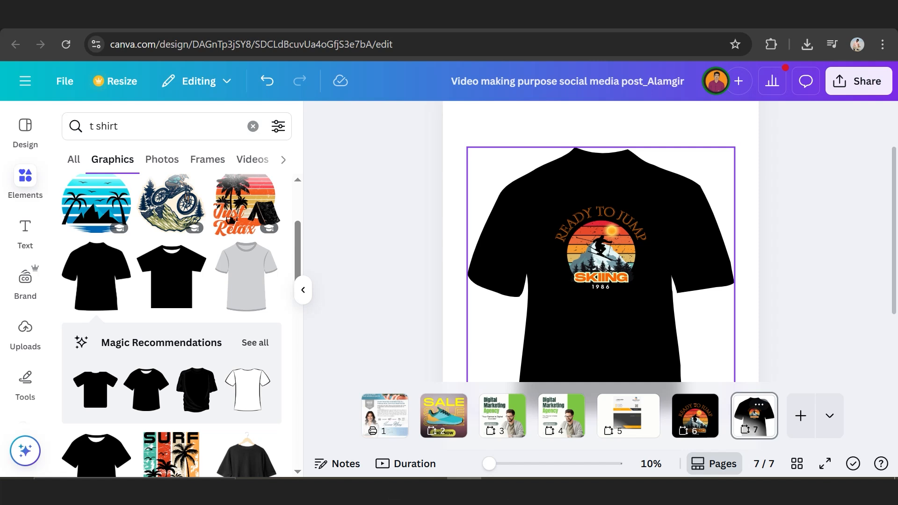
# - Enlarge the circular skiing design and center it horizontally on the T-shirt's chest
pyautogui.moveTo(601, 253); pyautogui.dragTo(605, 254)
pyautogui.moveTo(651, 294); pyautogui.dragTo(668, 311)
pyautogui.moveTo(618, 267); pyautogui.dragTo(614, 274)
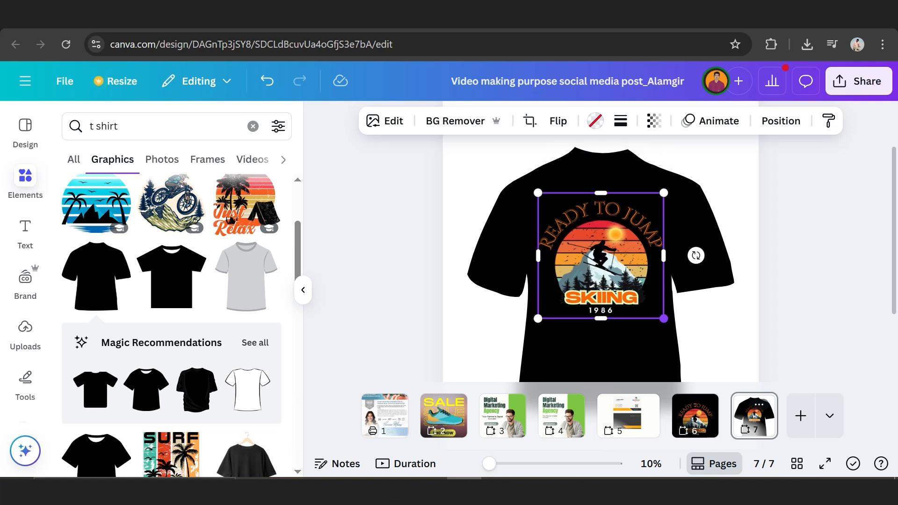
pyautogui.moveTo(663, 318); pyautogui.dragTo(662, 316)
pyautogui.click(794, 299)
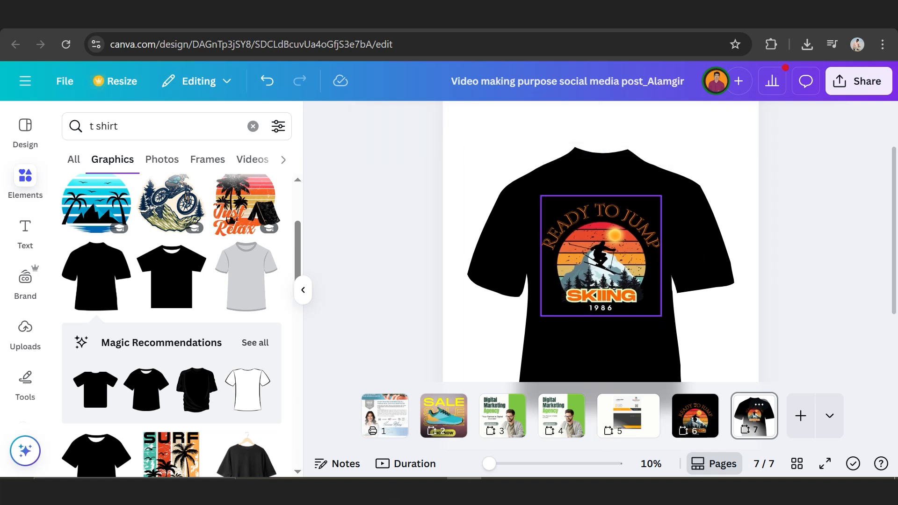
# - Move the skiing design slightly higher on the T-shirt's chest, keeping it horizontally centered
pyautogui.scroll(-1, 622, 248)
pyautogui.scroll(2, 600, 243)
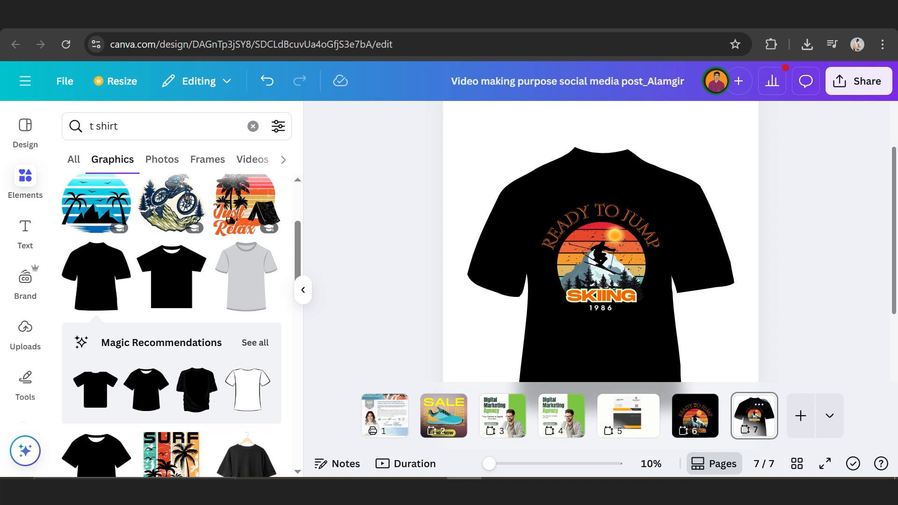
pyautogui.scroll(-2, 601, 243)
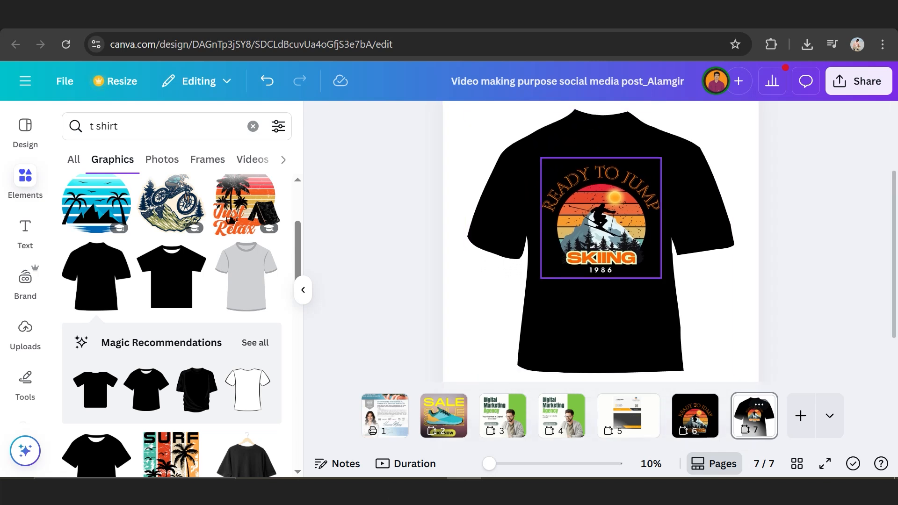
pyautogui.moveTo(601, 218); pyautogui.dragTo(601, 206)
pyautogui.press('Escape')
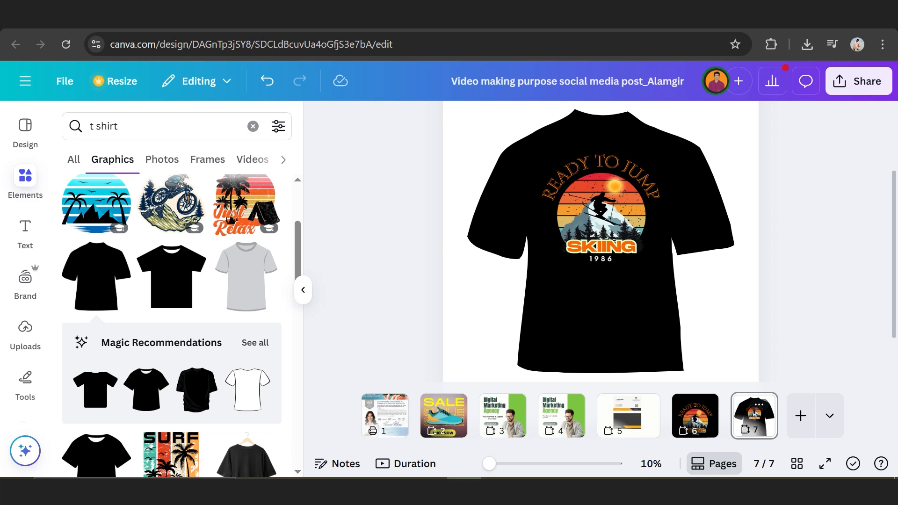
# - Download only page 7, the T-shirt mockup, as a JPG file
pyautogui.click(858, 81)
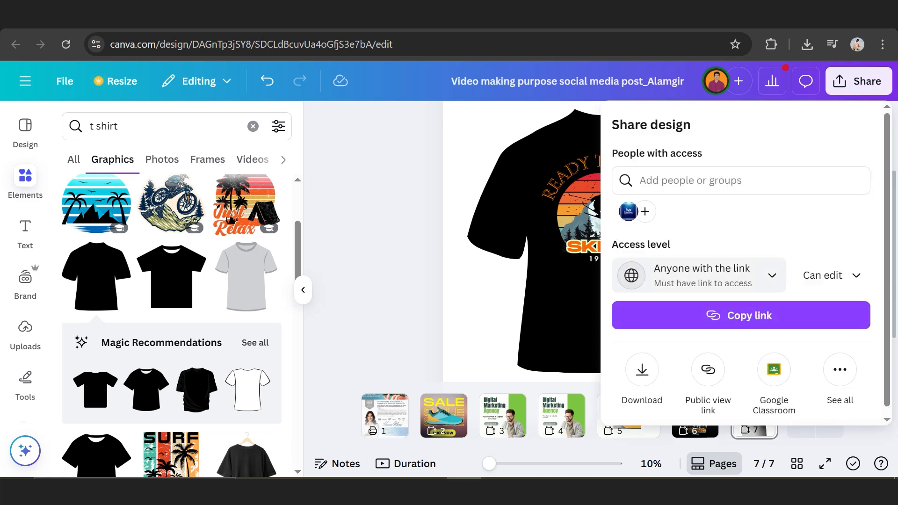
pyautogui.click(641, 369)
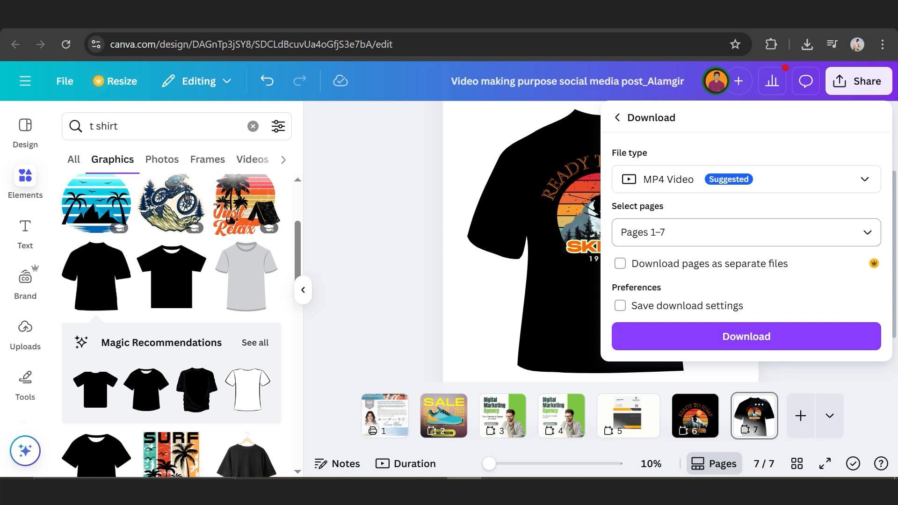
pyautogui.click(743, 233)
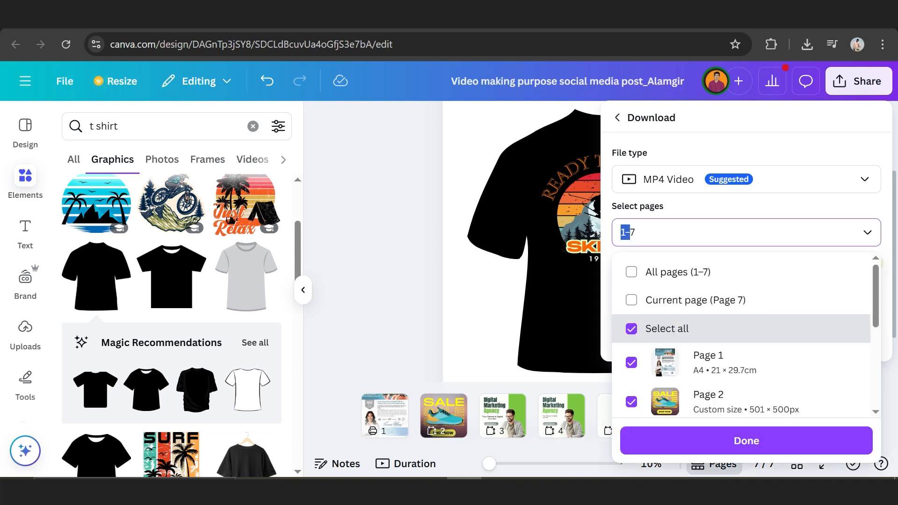
pyautogui.press('BackSpace')
pyautogui.scroll(-5, 747, 314)
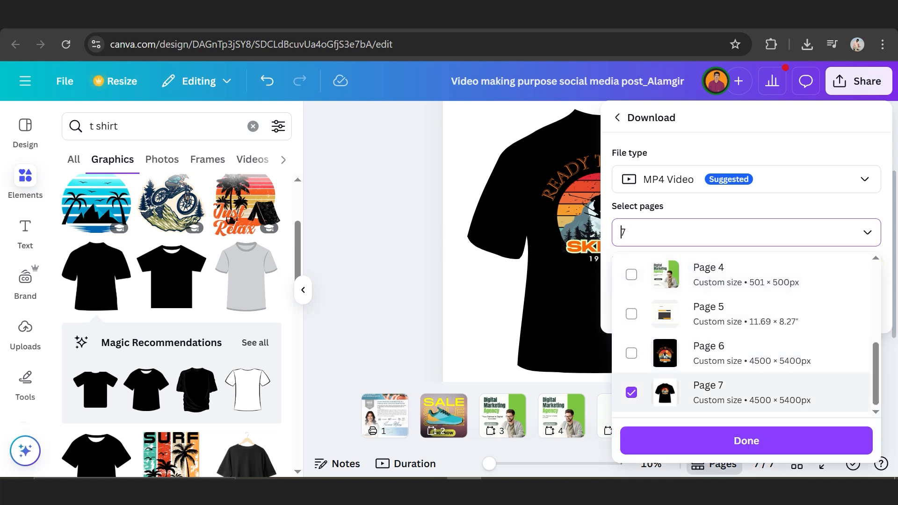
pyautogui.click(744, 179)
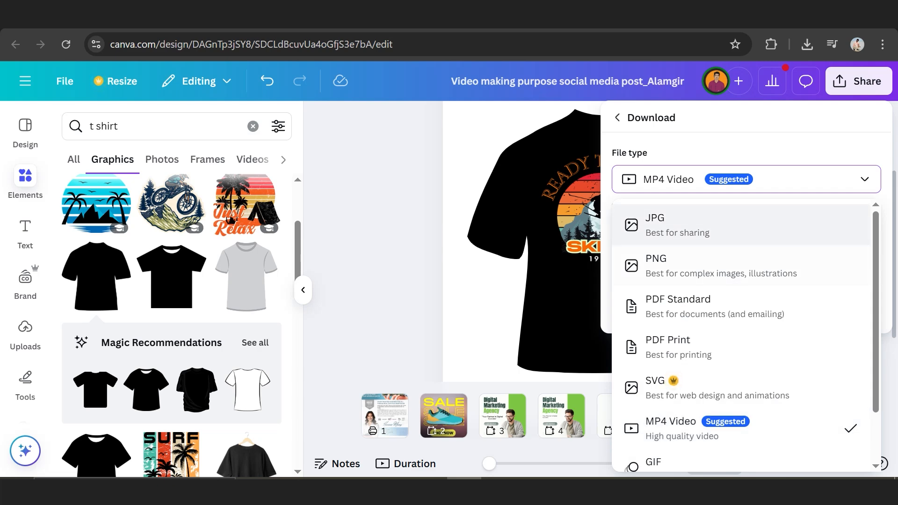
pyautogui.click(655, 217)
pyautogui.click(746, 400)
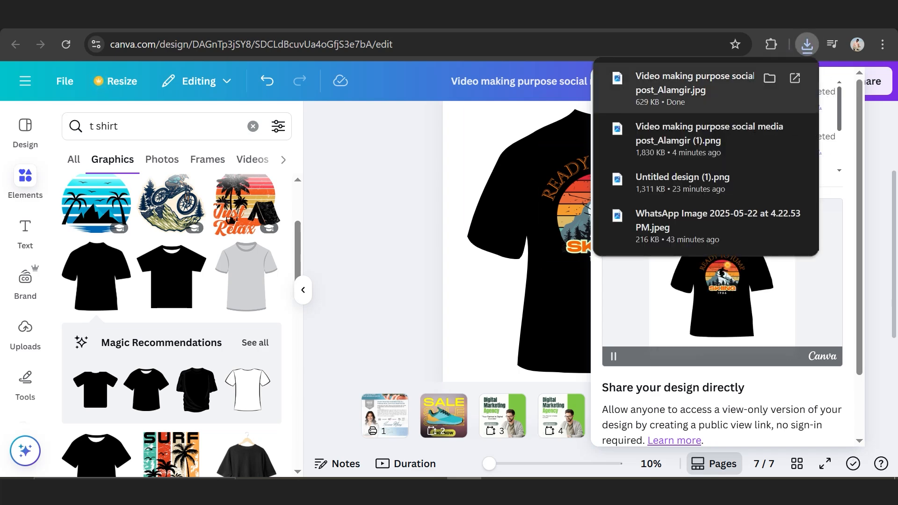
# - Open the downloaded T-shirt JPG in a maximized image viewer and examine the skiing print both whole and close up
pyautogui.click(683, 89)
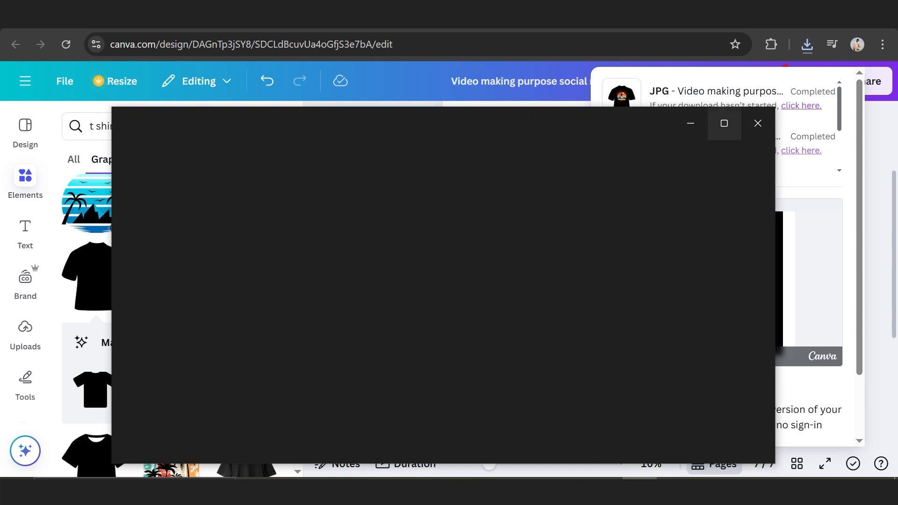
pyautogui.click(724, 124)
pyautogui.scroll(4, 449, 280)
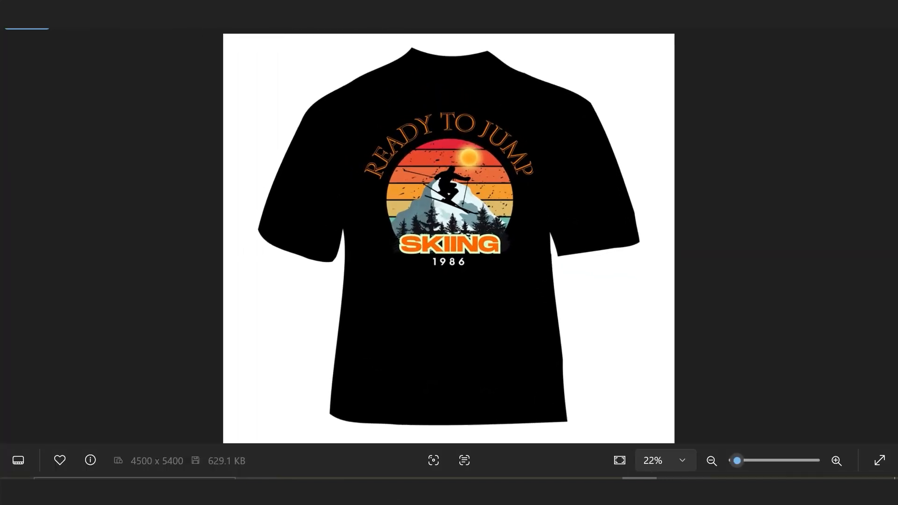
pyautogui.scroll(4, 448, 234)
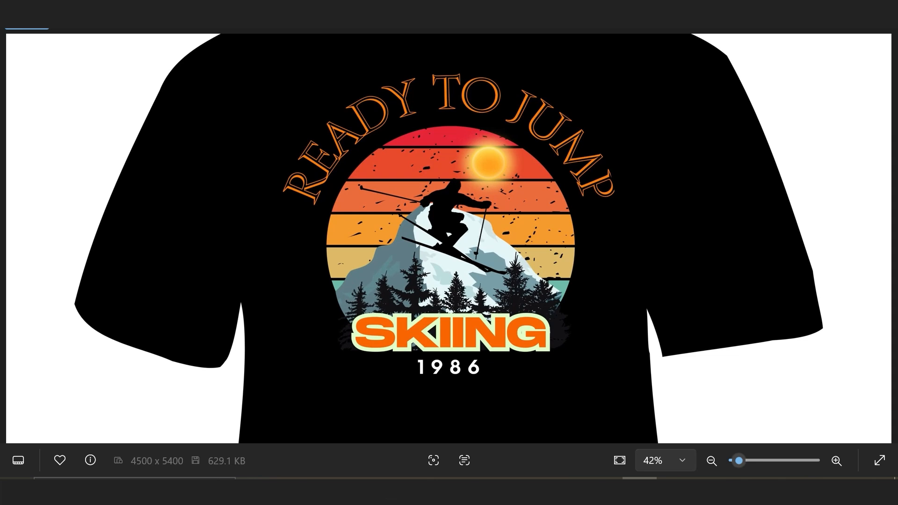
pyautogui.scroll(-5, 448, 234)
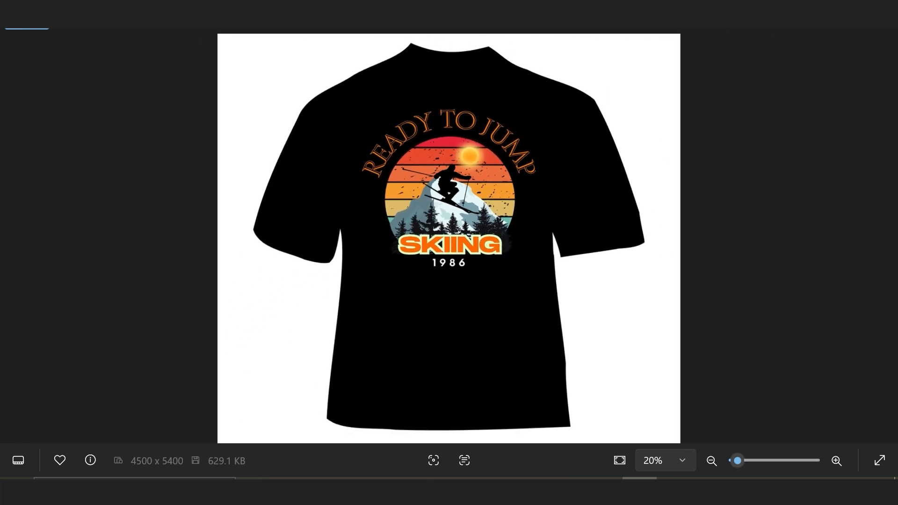
pyautogui.scroll(1, 449, 233)
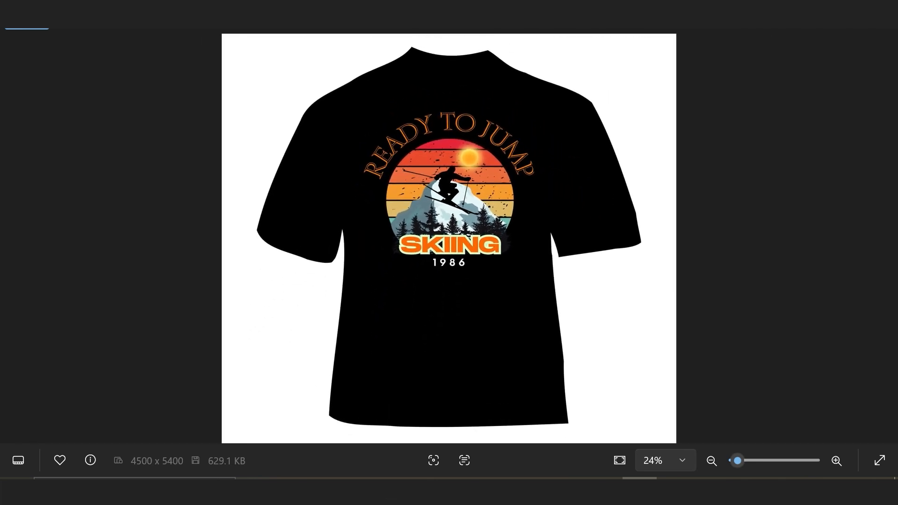
pyautogui.scroll(4, 448, 234)
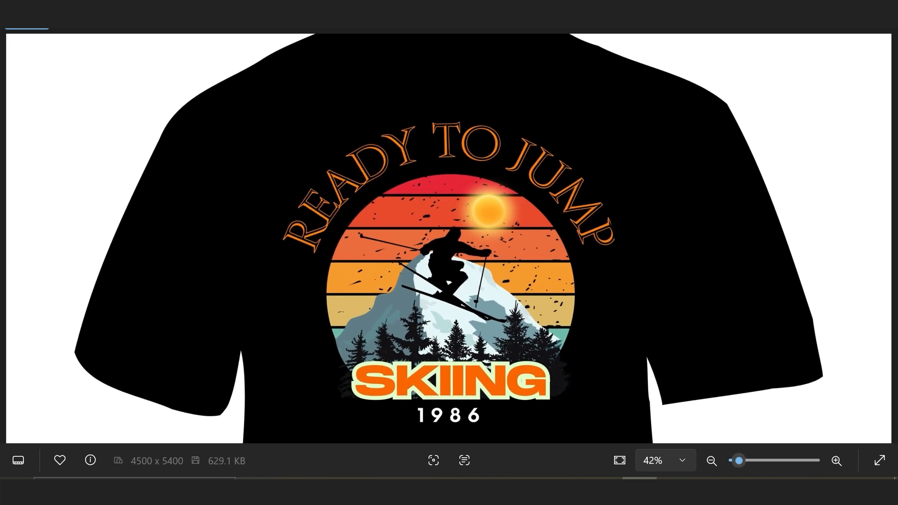